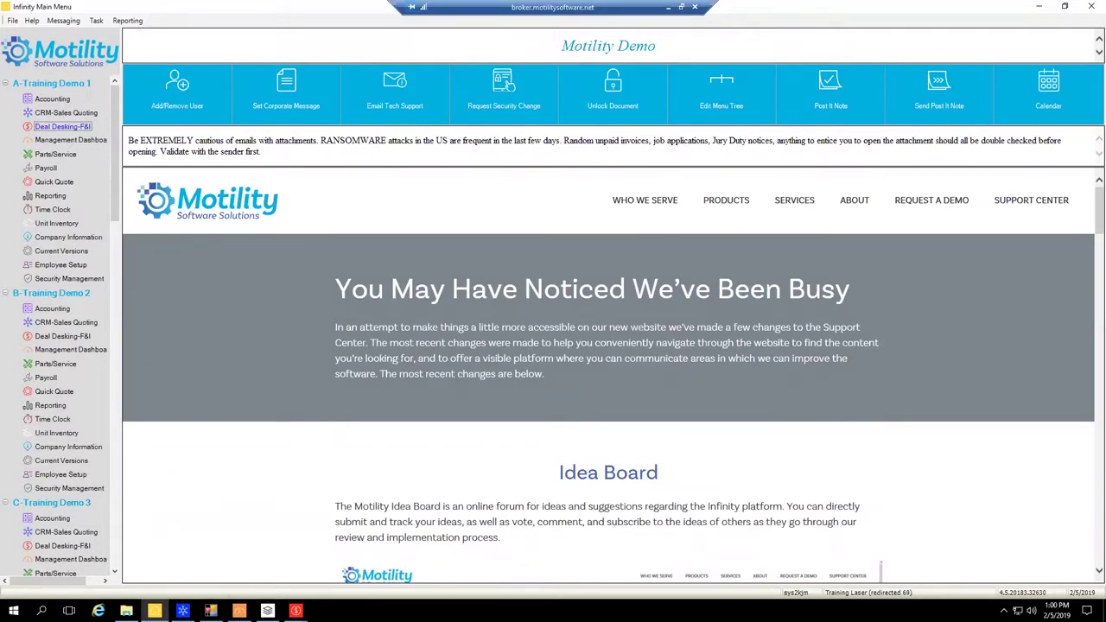
Switch to the Task Command Center and examine the columns of the active call task, including assignee, entity, phone and dates.
left_click(182, 611)
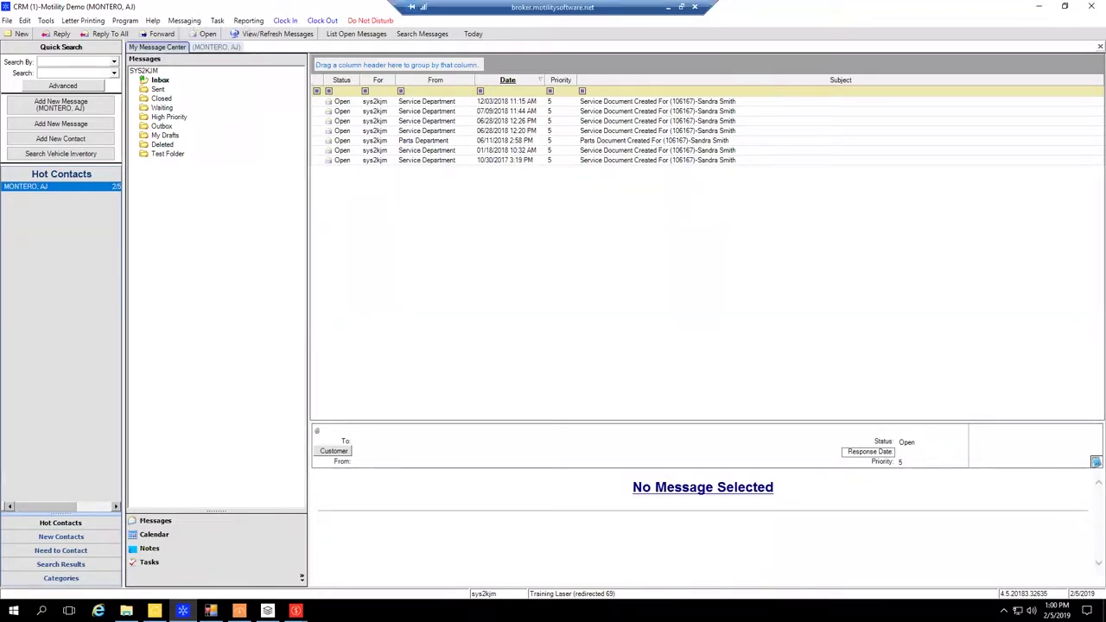
left_click(239, 611)
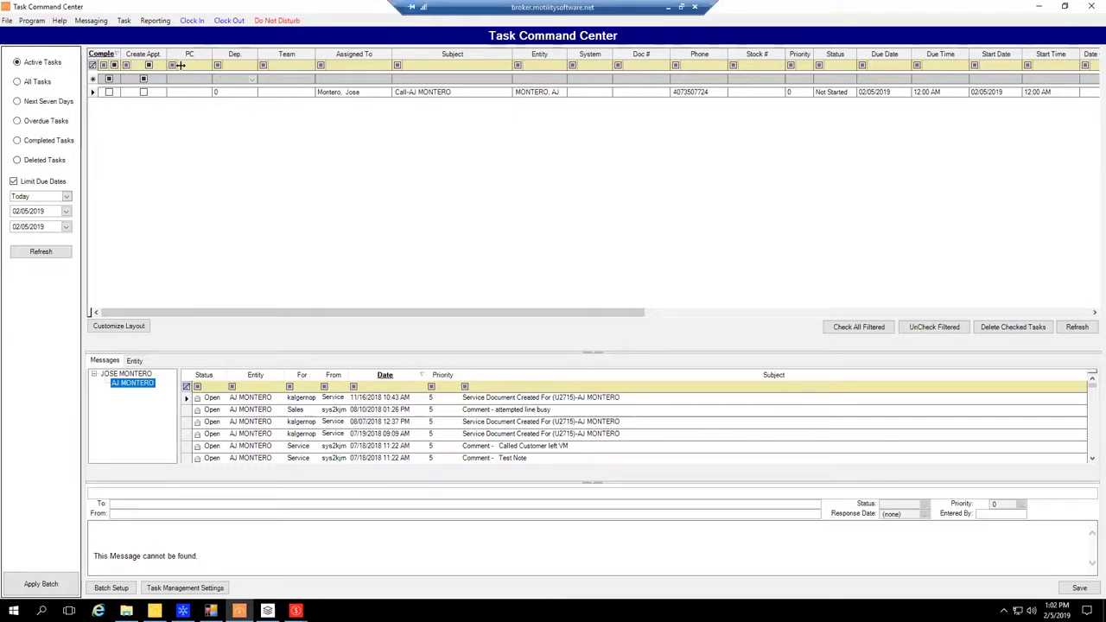
left_click(353, 94)
mouse_move(556, 97)
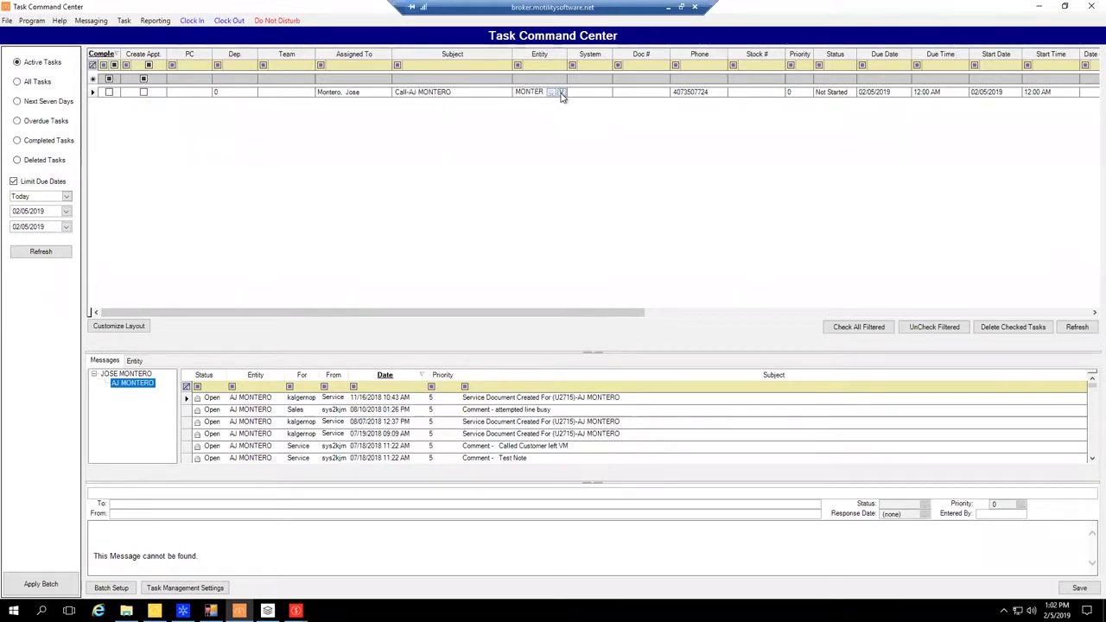
left_click(696, 93)
left_click_drag(553, 315, 637, 315)
left_click_drag(725, 319, 846, 312)
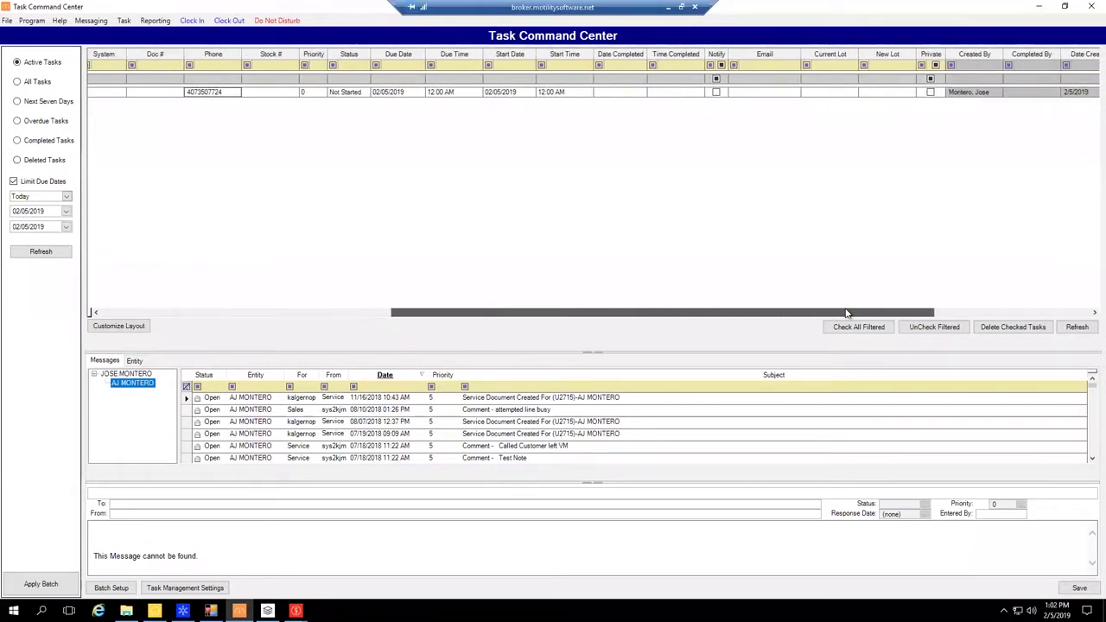
left_click_drag(790, 313, 494, 323)
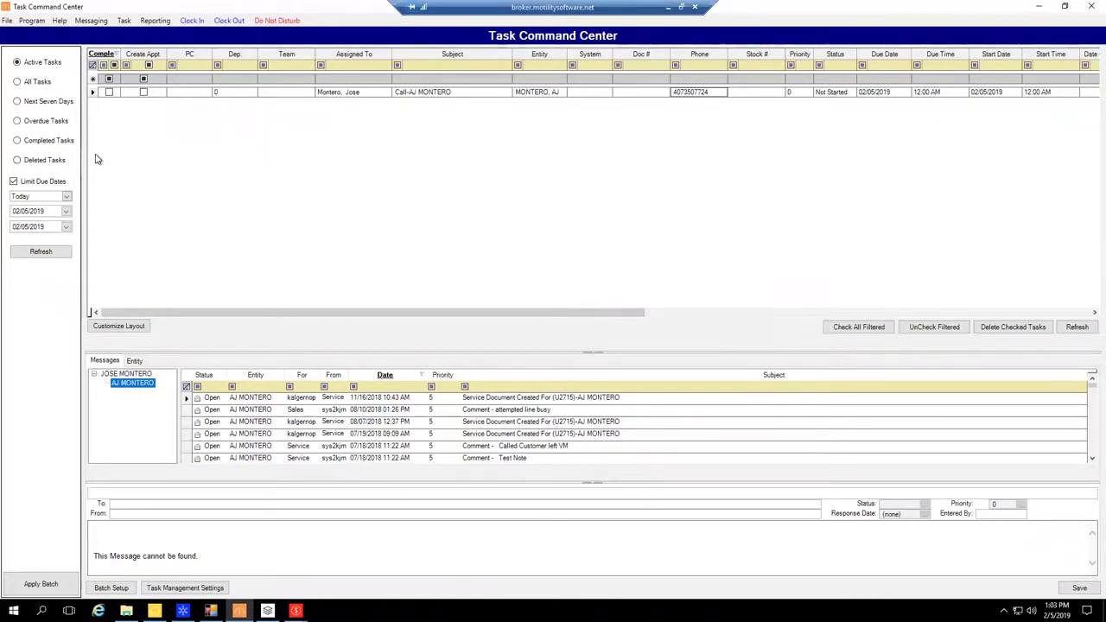
Limit the due dates to the range 02/04/2019 to 02/05/2019 and refresh the task list.
left_click(67, 216)
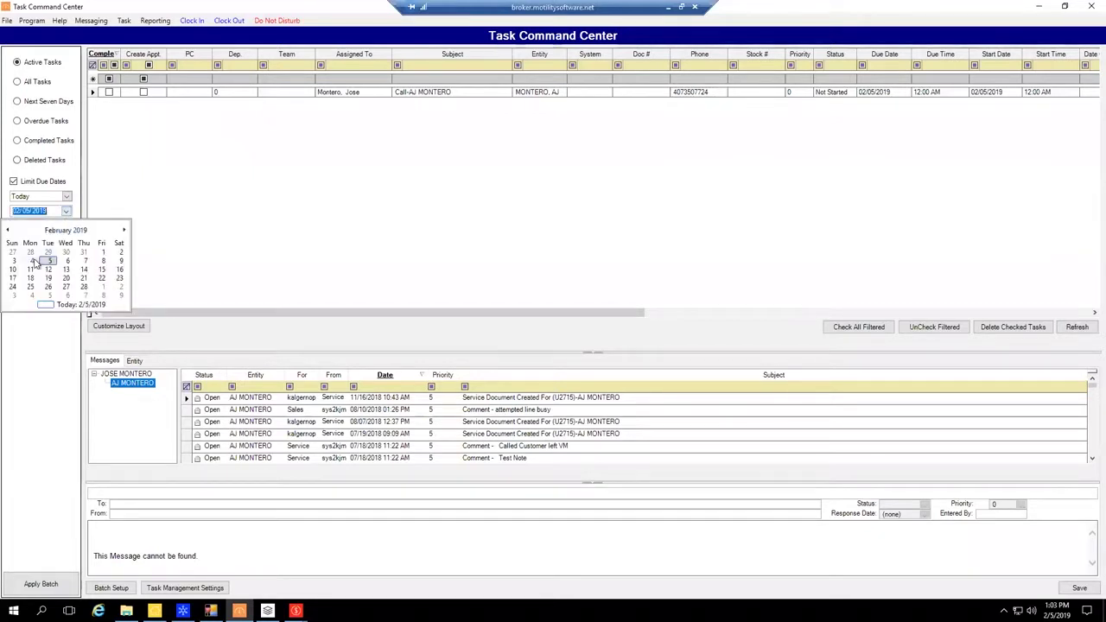
left_click(34, 261)
left_click(65, 226)
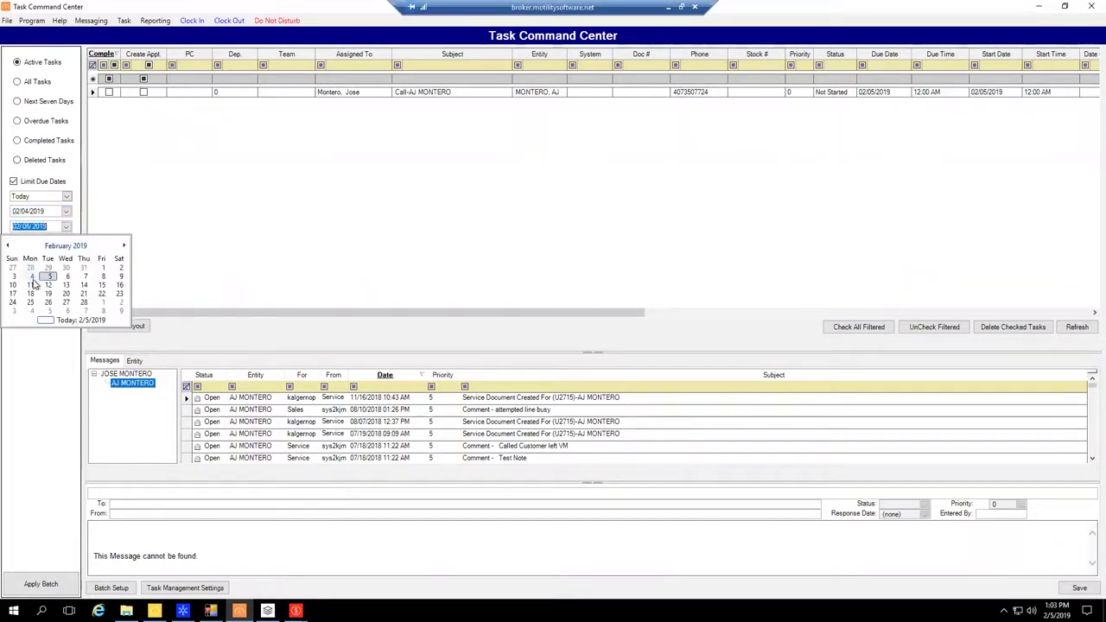
left_click(42, 216)
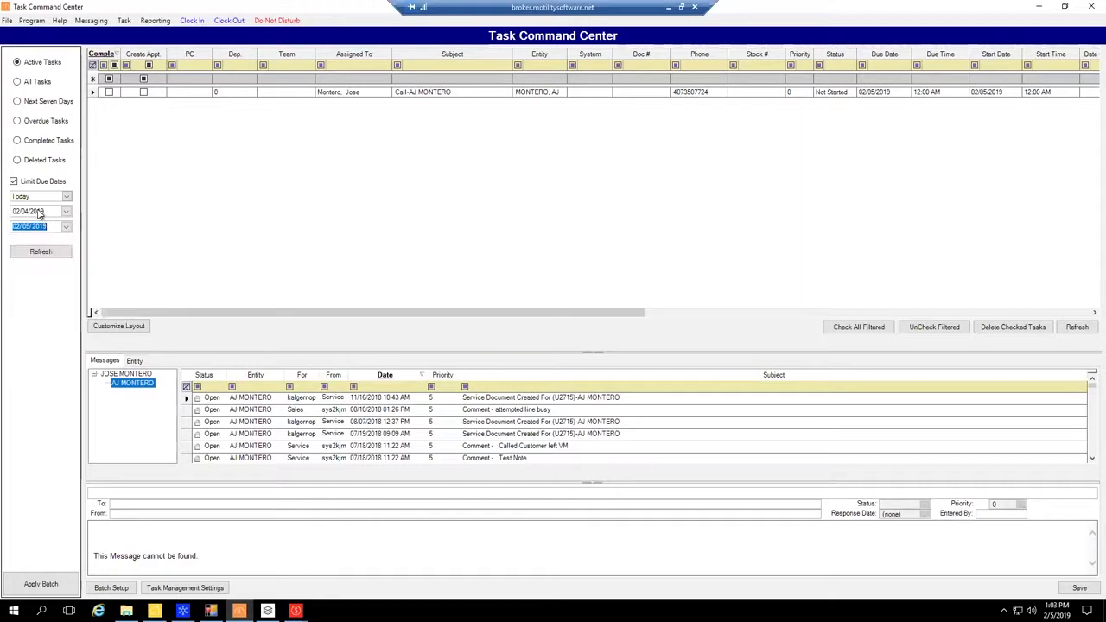
left_click(41, 252)
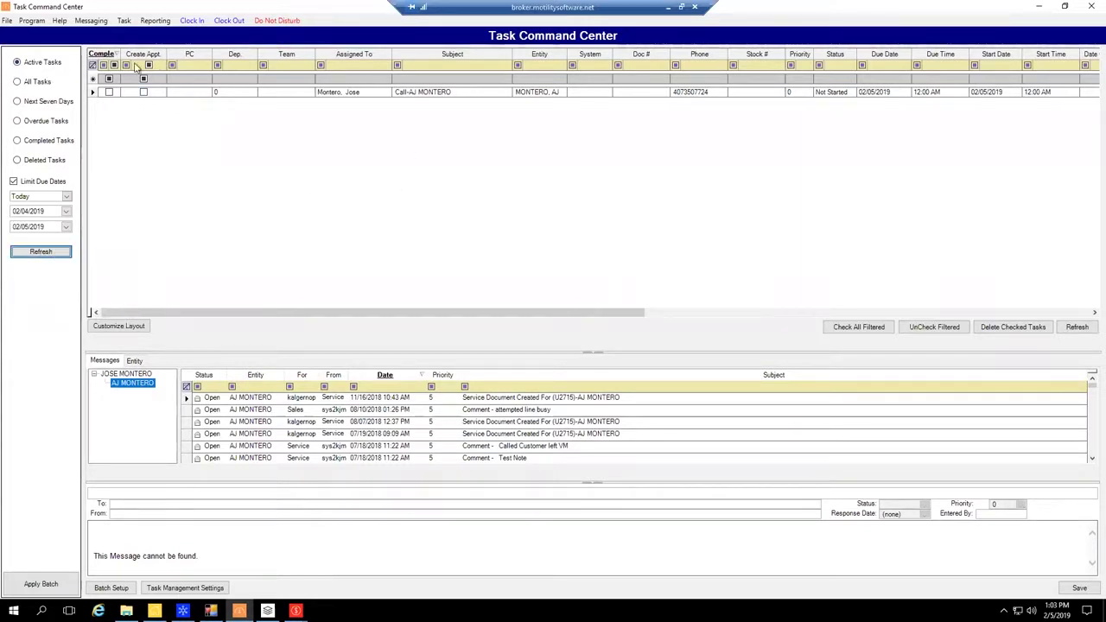
Compare the all, active and completed task views, returning to the active tasks.
left_click(19, 83)
left_click(17, 63)
left_click(23, 143)
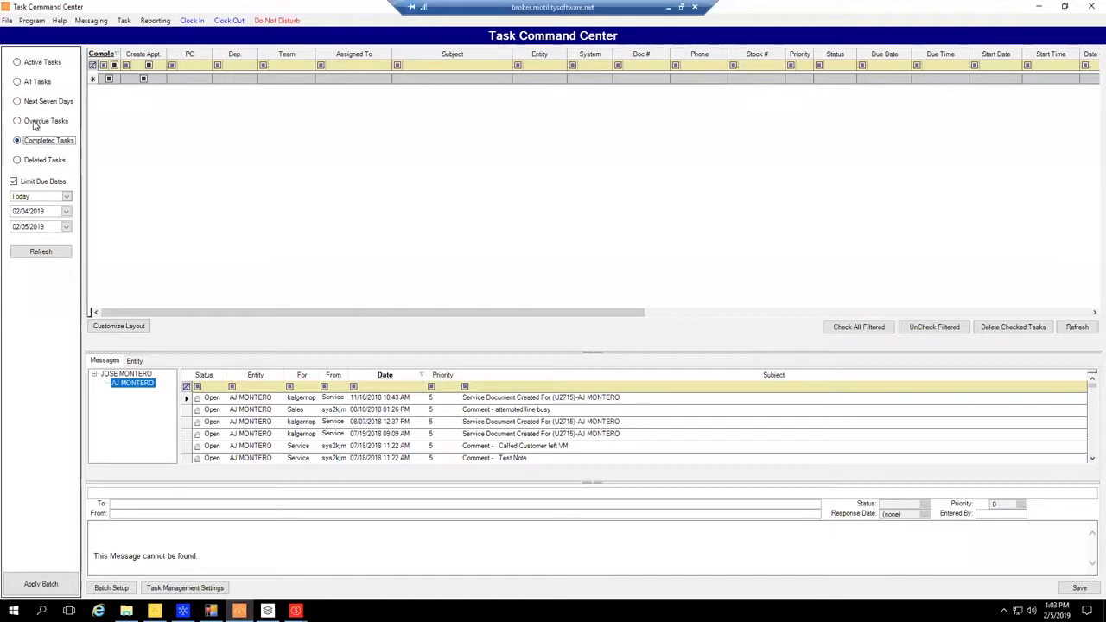
left_click(17, 63)
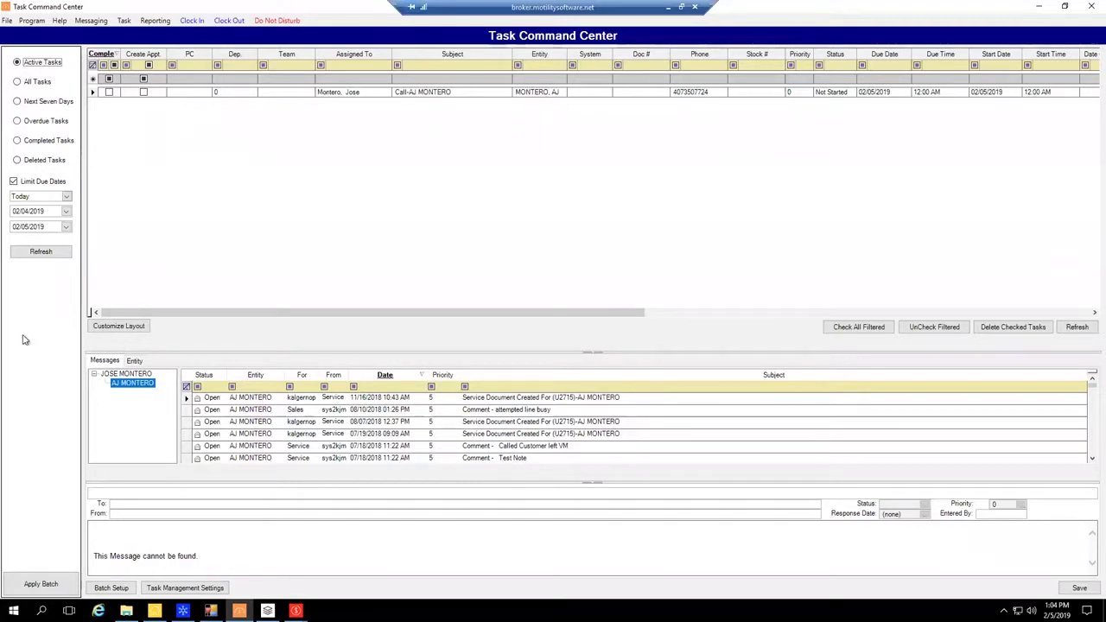
Filter the active tasks by the listed assignee and clear that filter again.
left_click(374, 66)
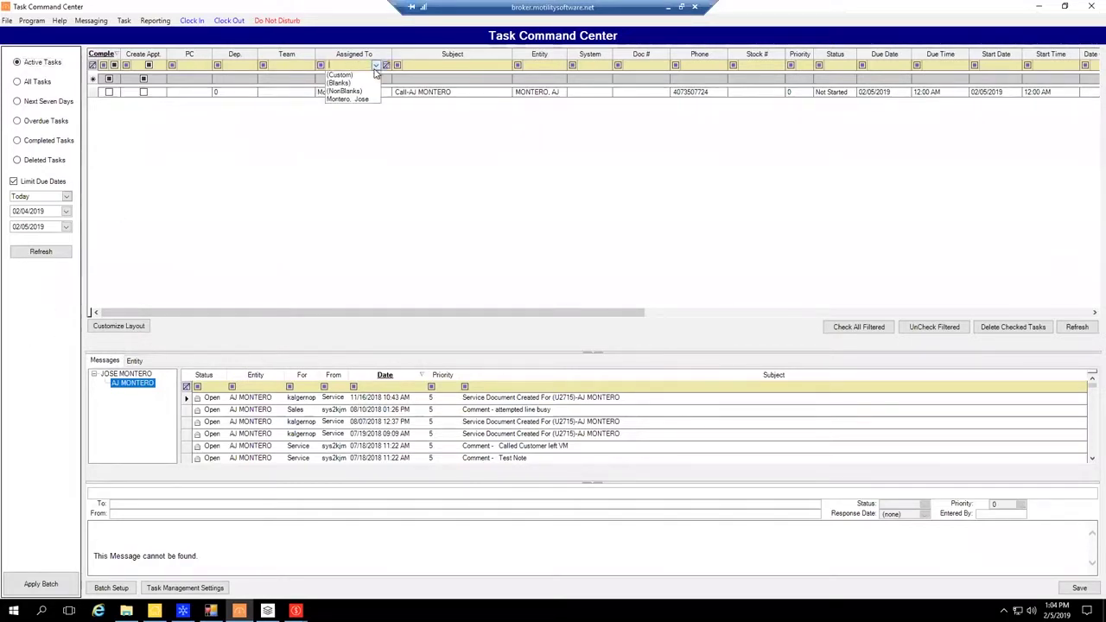
left_click(357, 100)
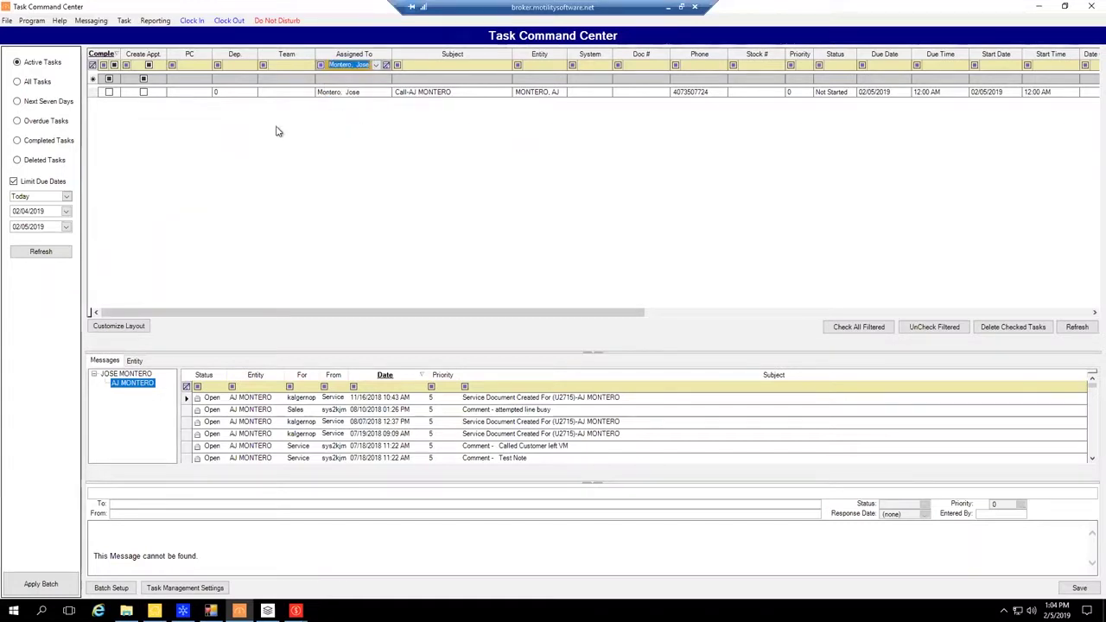
left_click(387, 65)
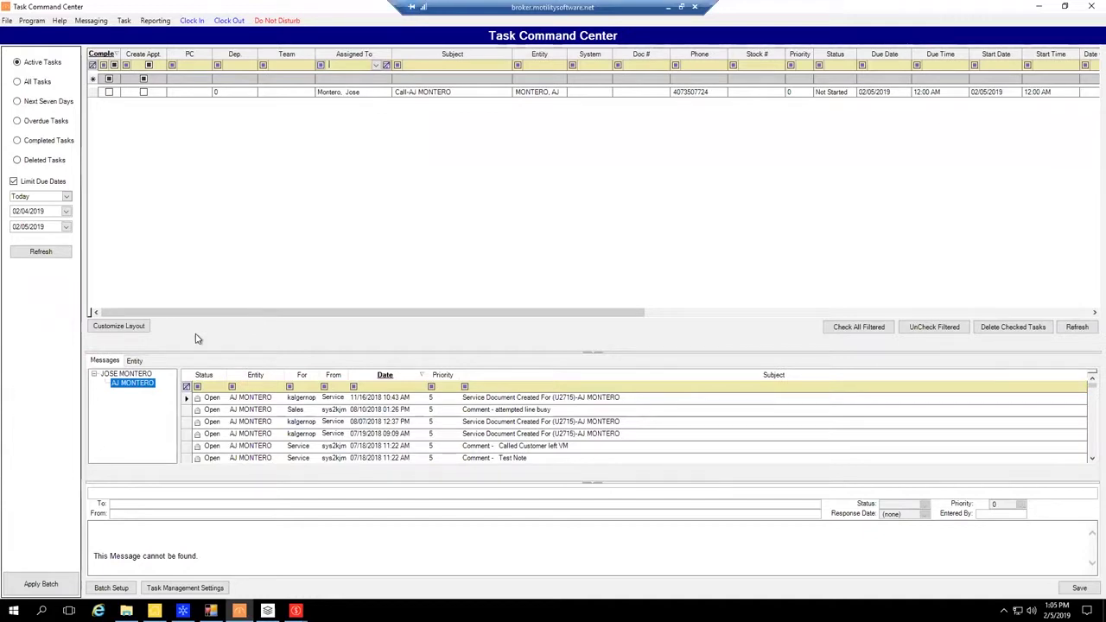
Open the task batch setup and examine the document type and auto-assign options of the 1 Day Prior Task batch.
left_click(114, 588)
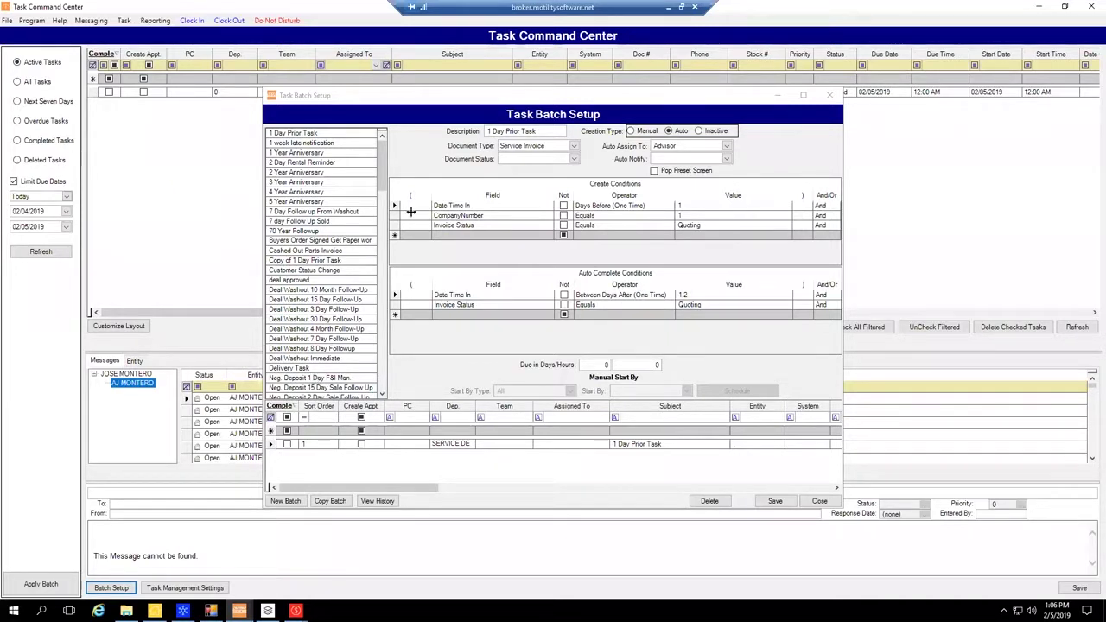
left_click(571, 147)
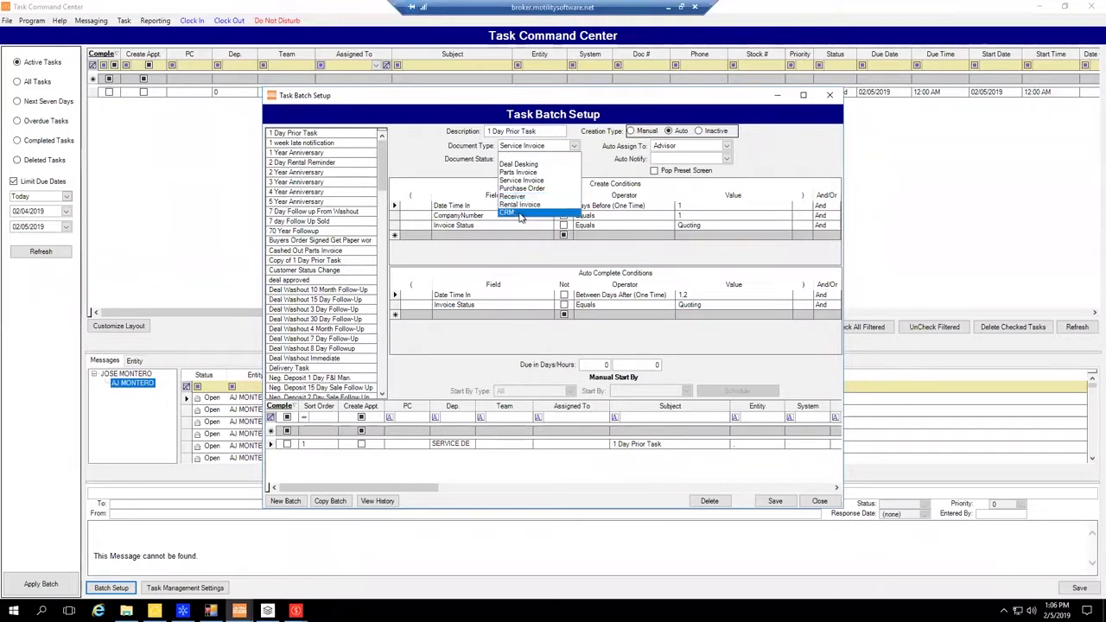
left_click(586, 170)
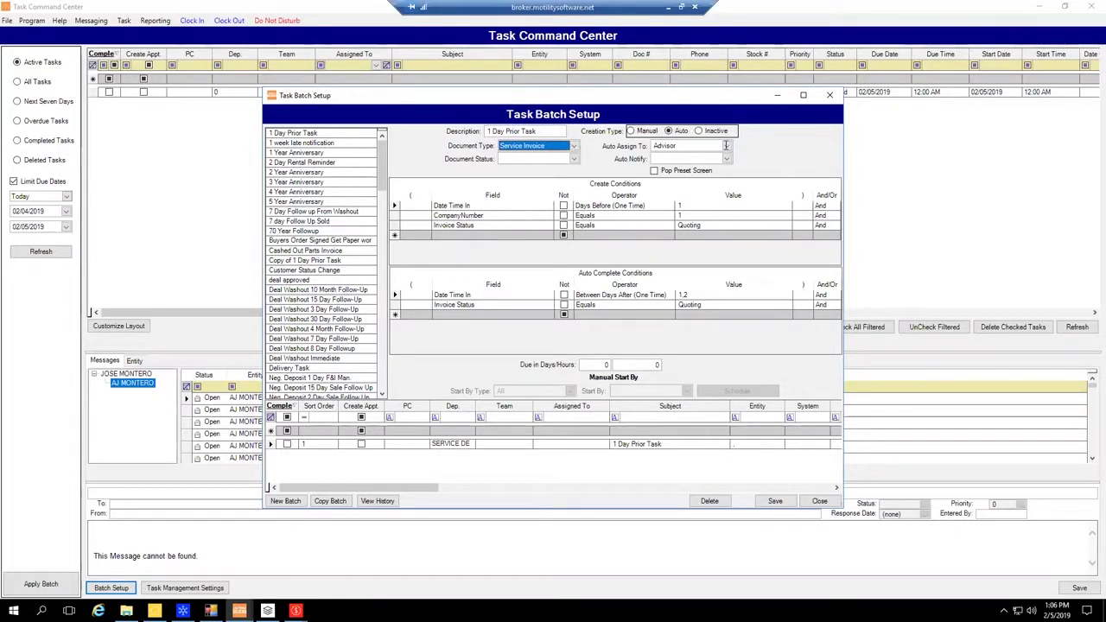
left_click(726, 147)
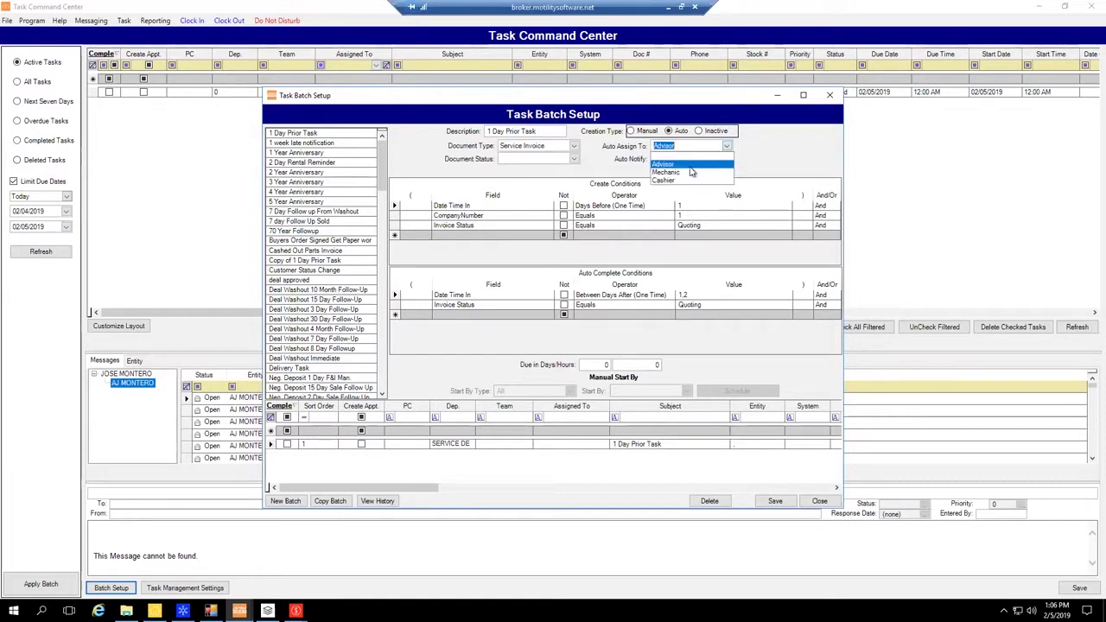
left_click(730, 149)
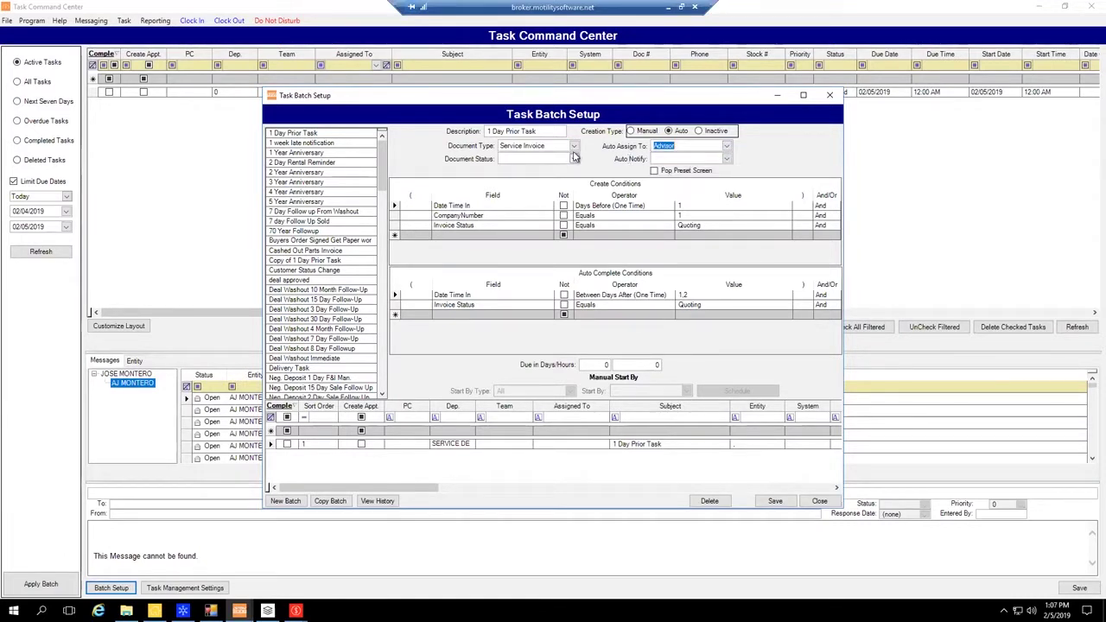
left_click(573, 147)
left_click(573, 147)
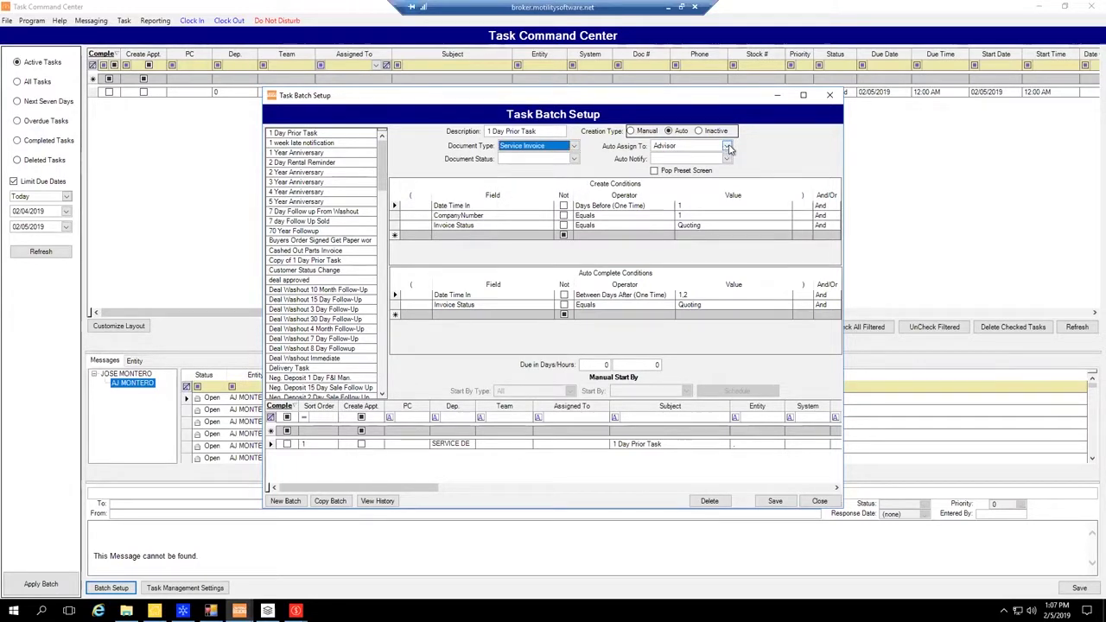
left_click(687, 146)
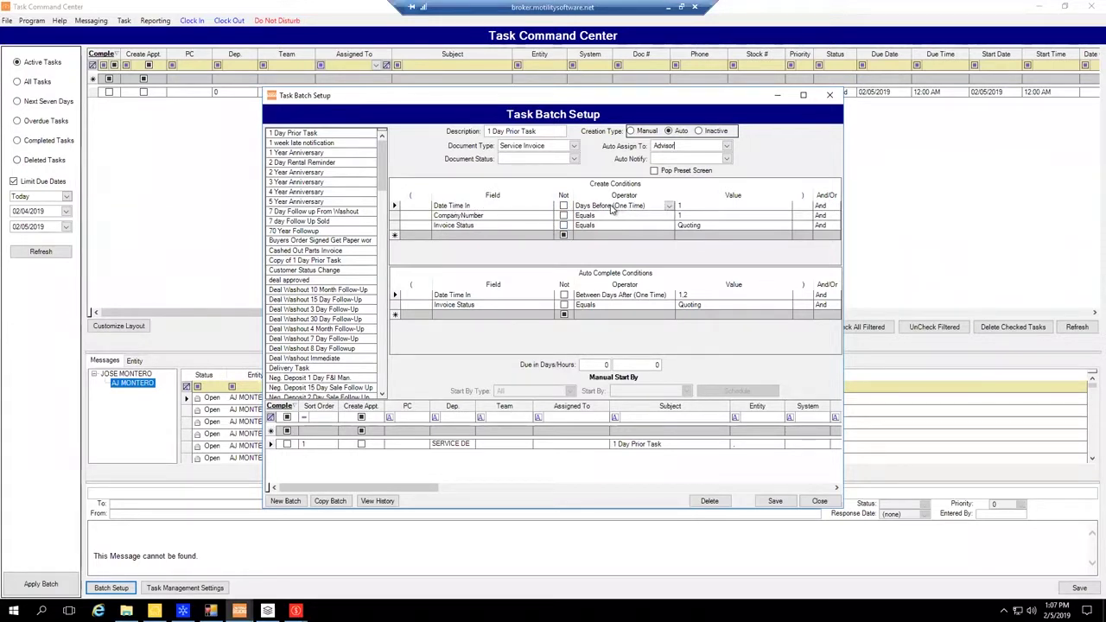
Examine the 1 Day Prior Task batch's description, create conditions, auto complete conditions and task subject.
left_click_drag(544, 134, 480, 134)
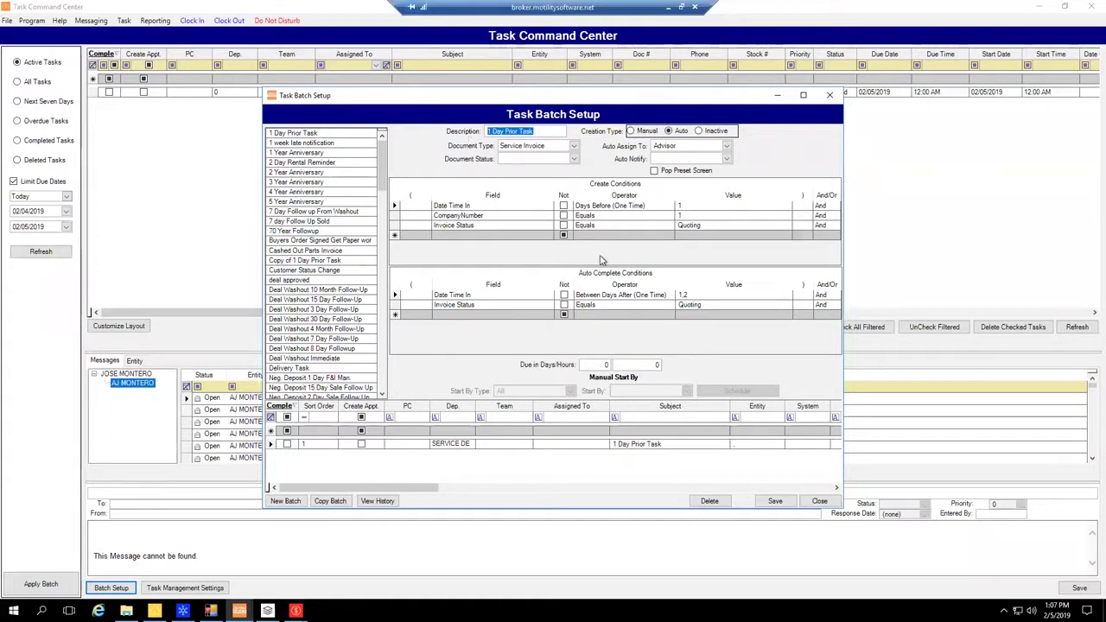
left_click(698, 216)
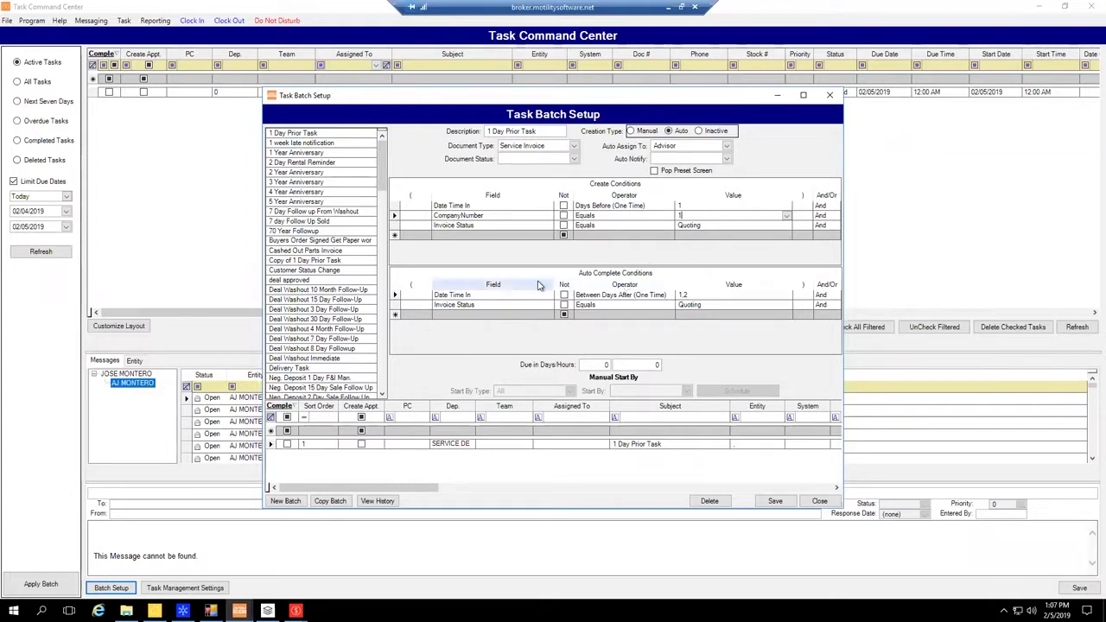
left_click(598, 291)
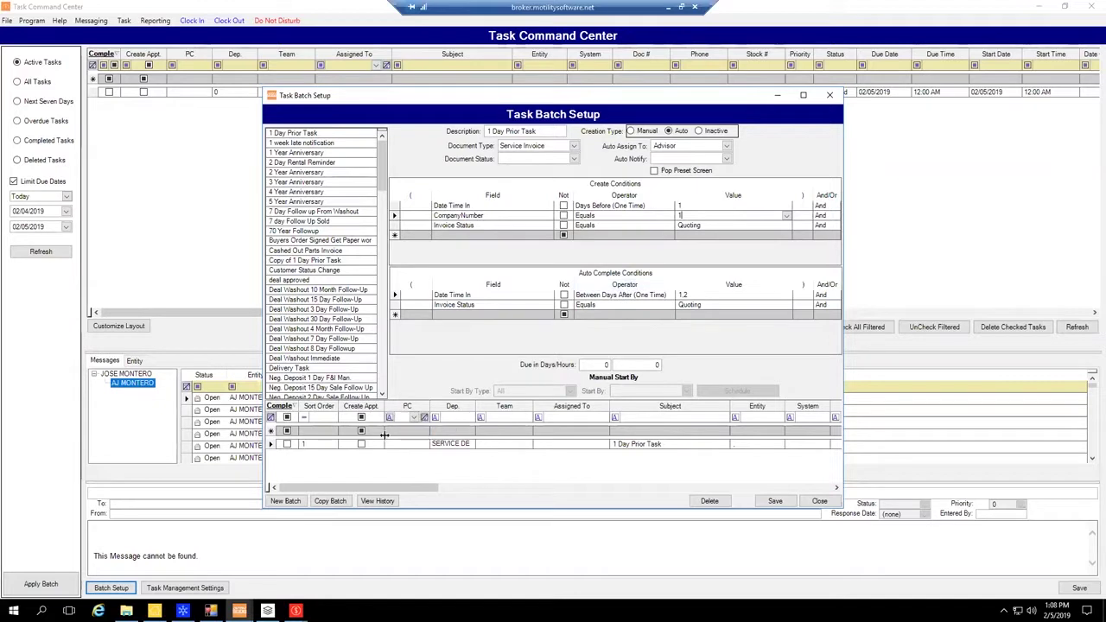
left_click(663, 444)
left_click(672, 445)
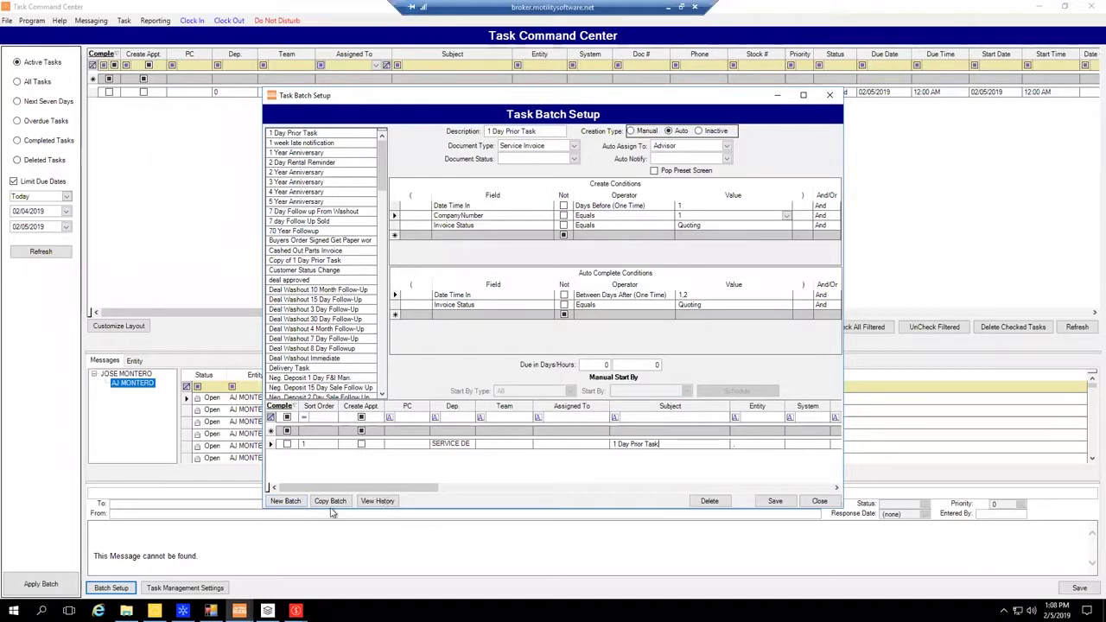
Start a new batch with creation type Auto, document type Deal Desking and document status Approved from Finance.
left_click(286, 502)
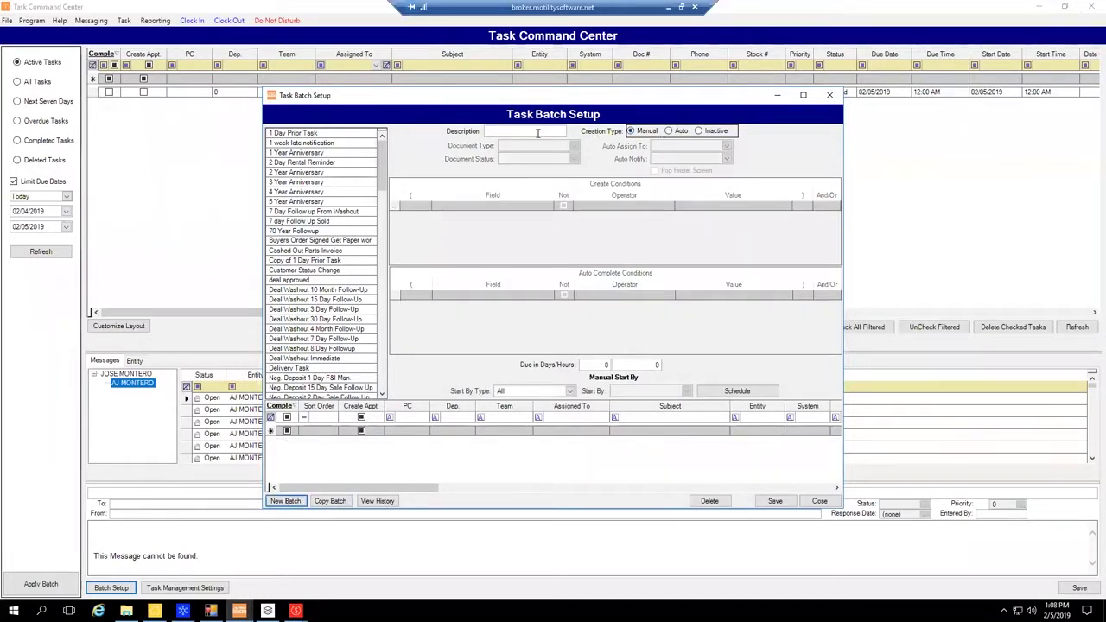
left_click(670, 130)
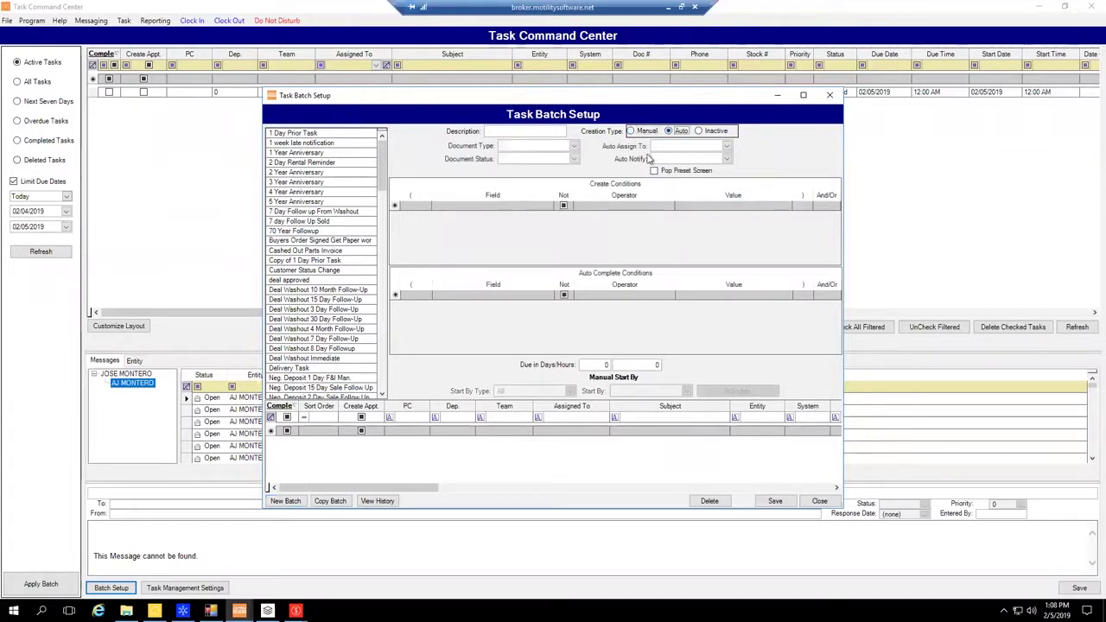
left_click(574, 146)
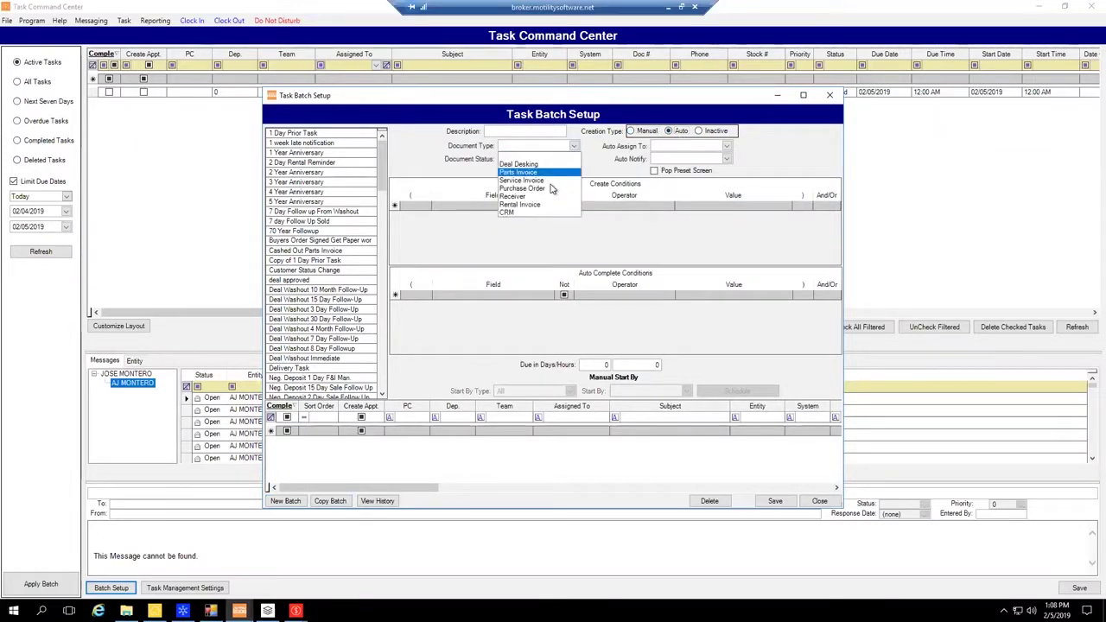
left_click(518, 164)
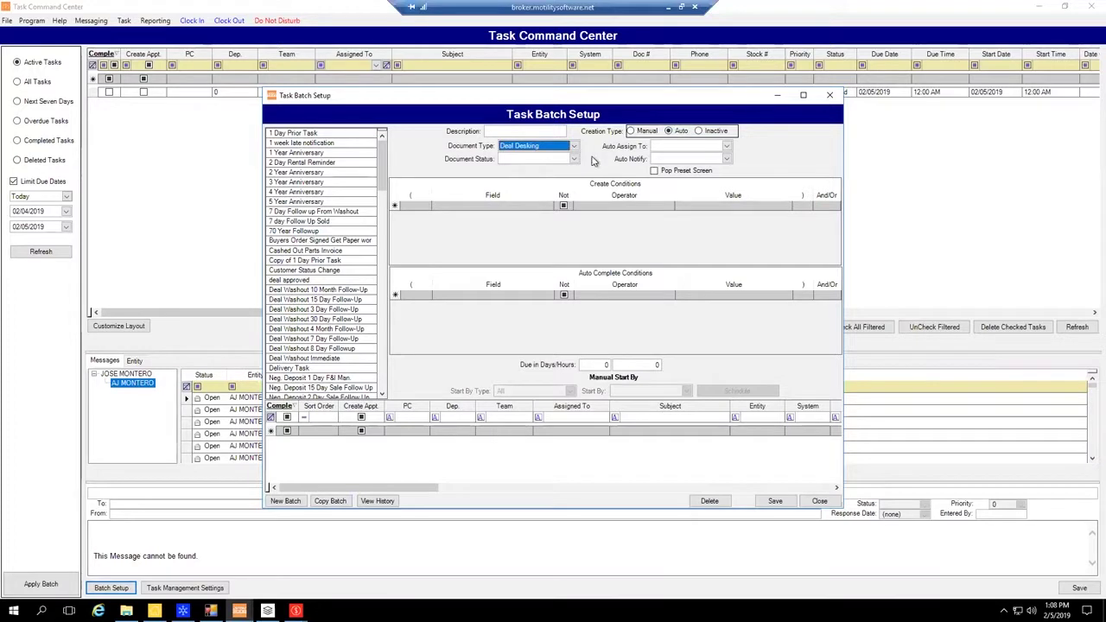
left_click(574, 159)
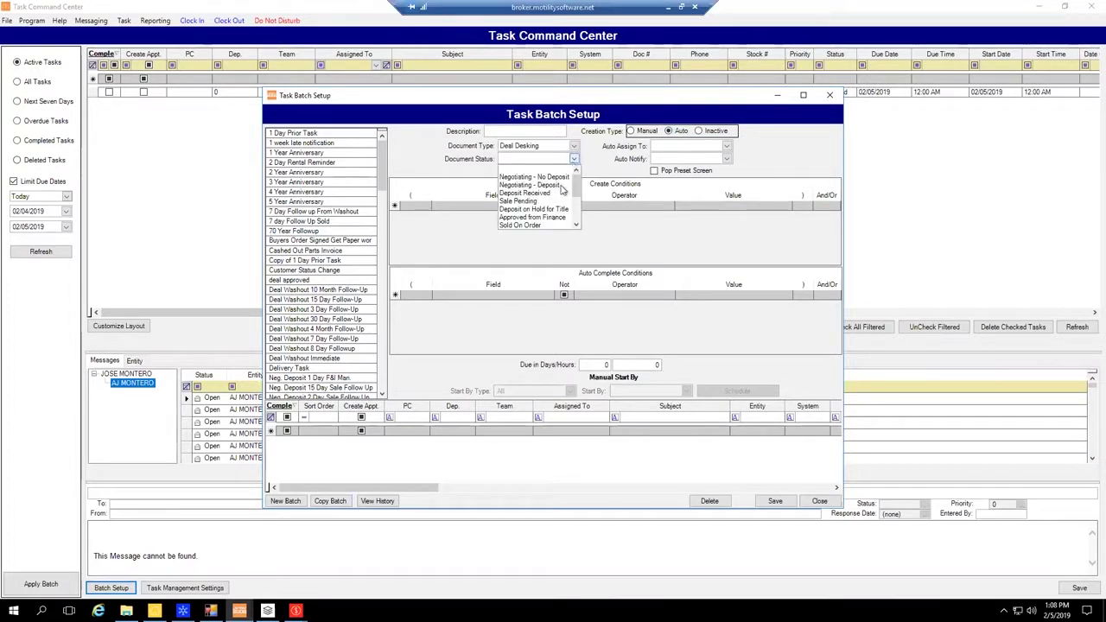
left_click(548, 217)
Set both the auto-assign and auto-notify recipients of the new batch to Sales Person.
left_click(726, 146)
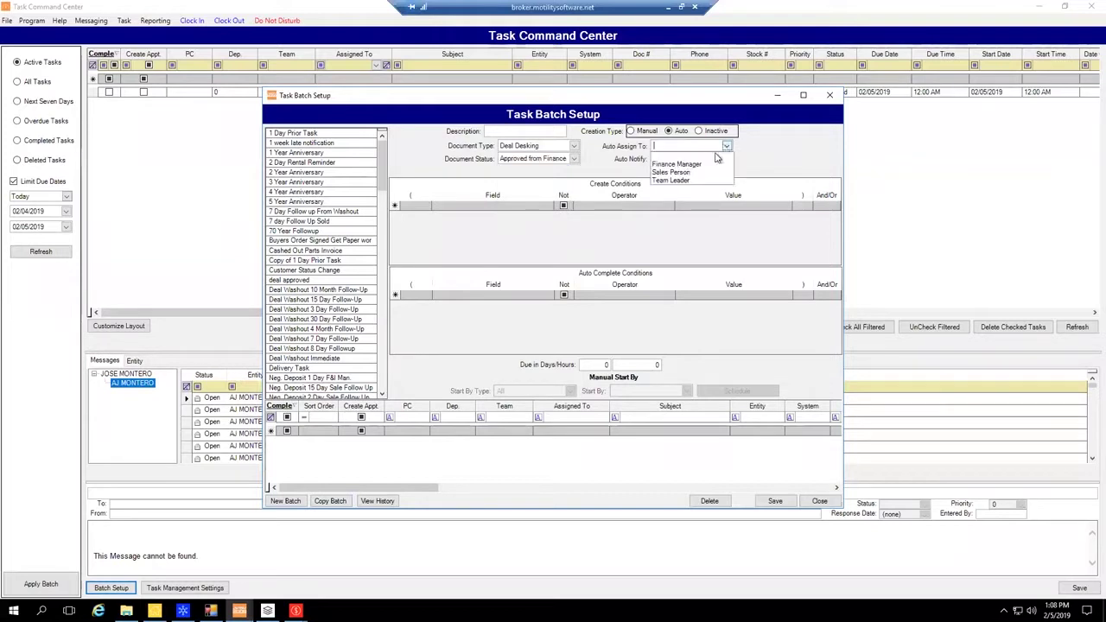
left_click(683, 172)
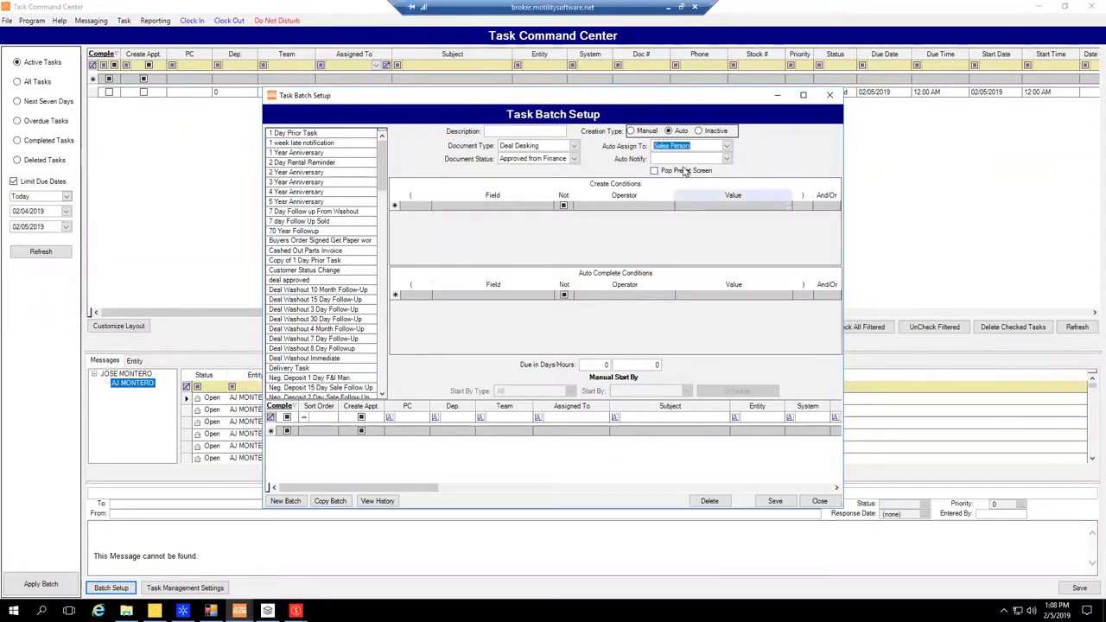
left_click(726, 159)
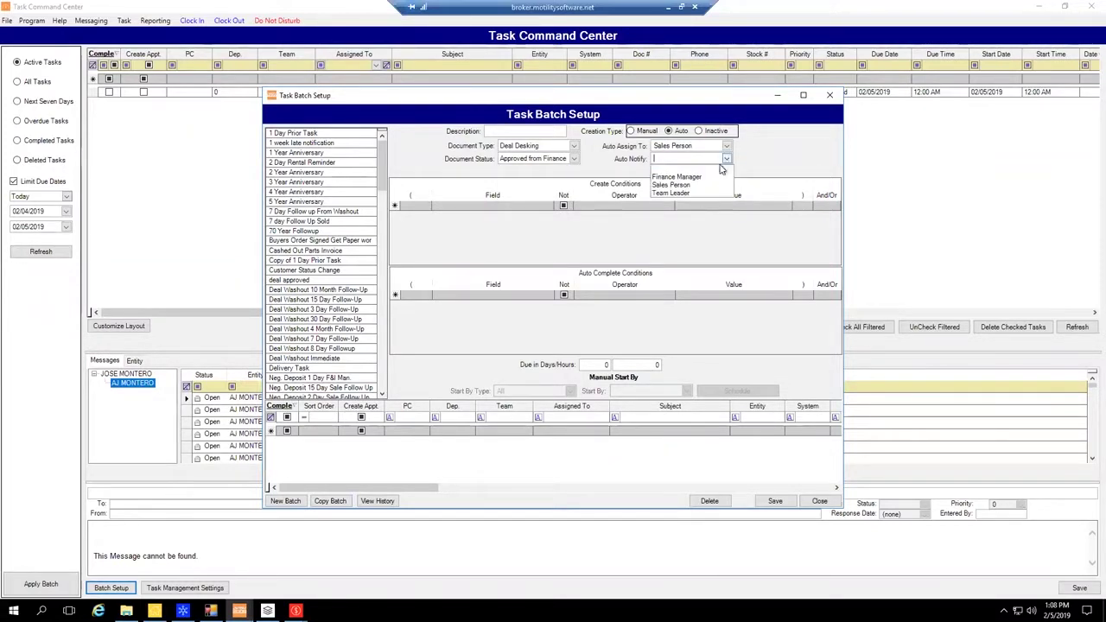
left_click(683, 185)
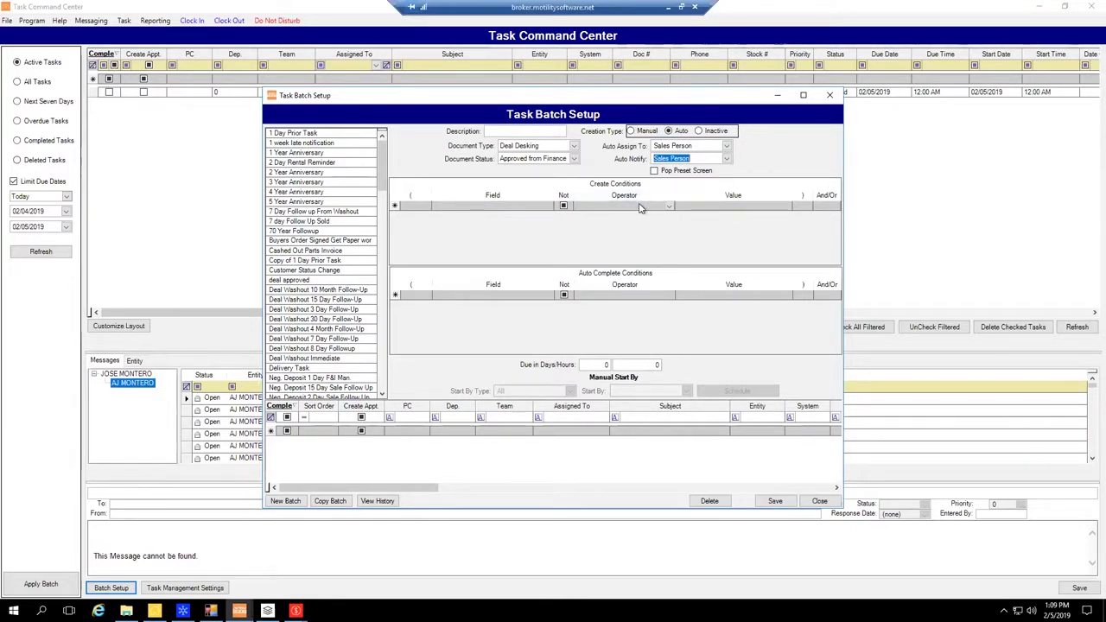
Add a task line with the subject "Apporval Follow up" to the new batch and examine its description and auto-notify fields.
left_click(653, 430)
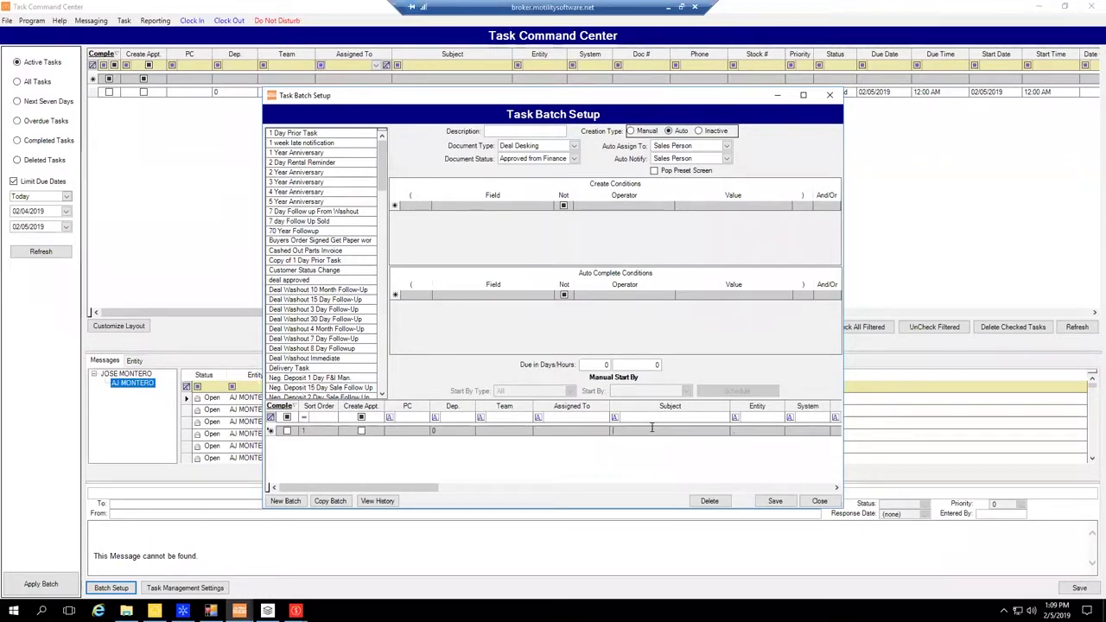
type("I")
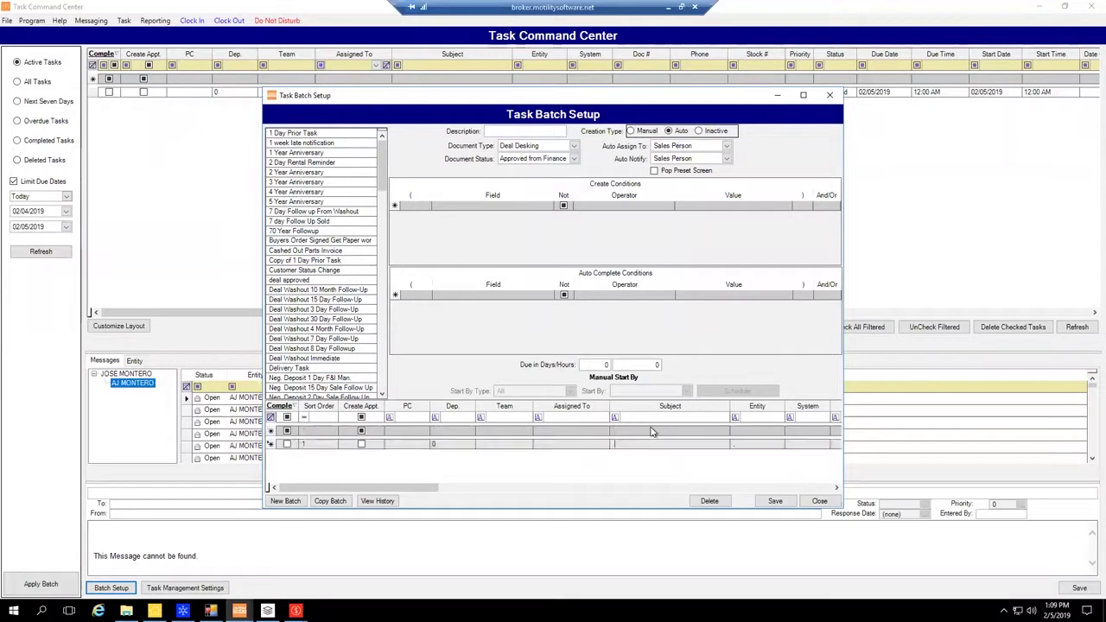
type("Appoin")
type("val")
type(" Follow up")
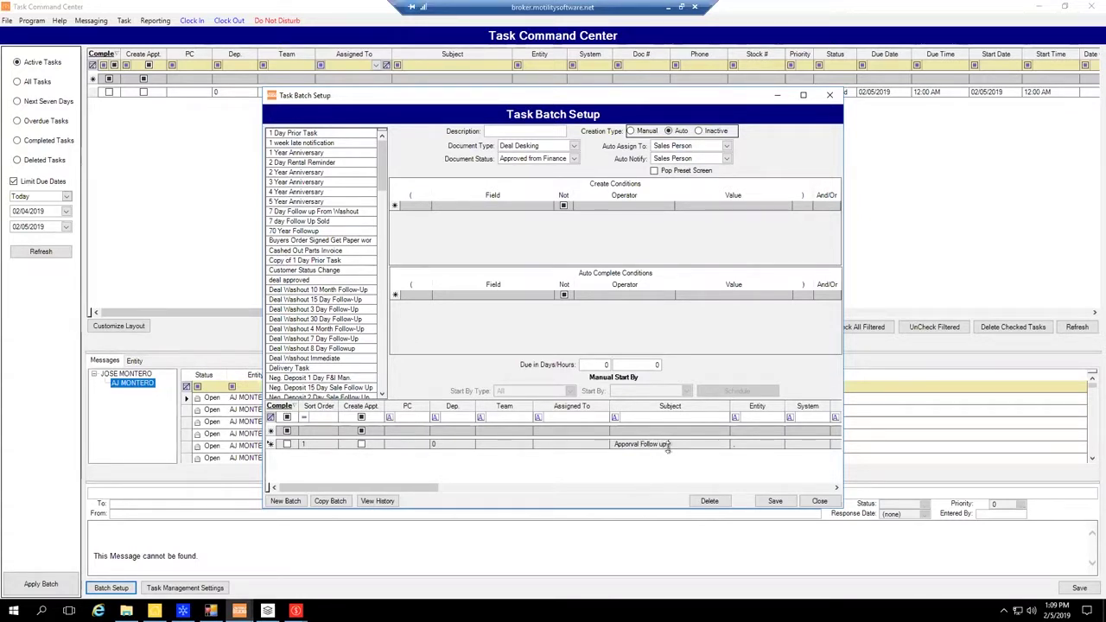
left_click(517, 132)
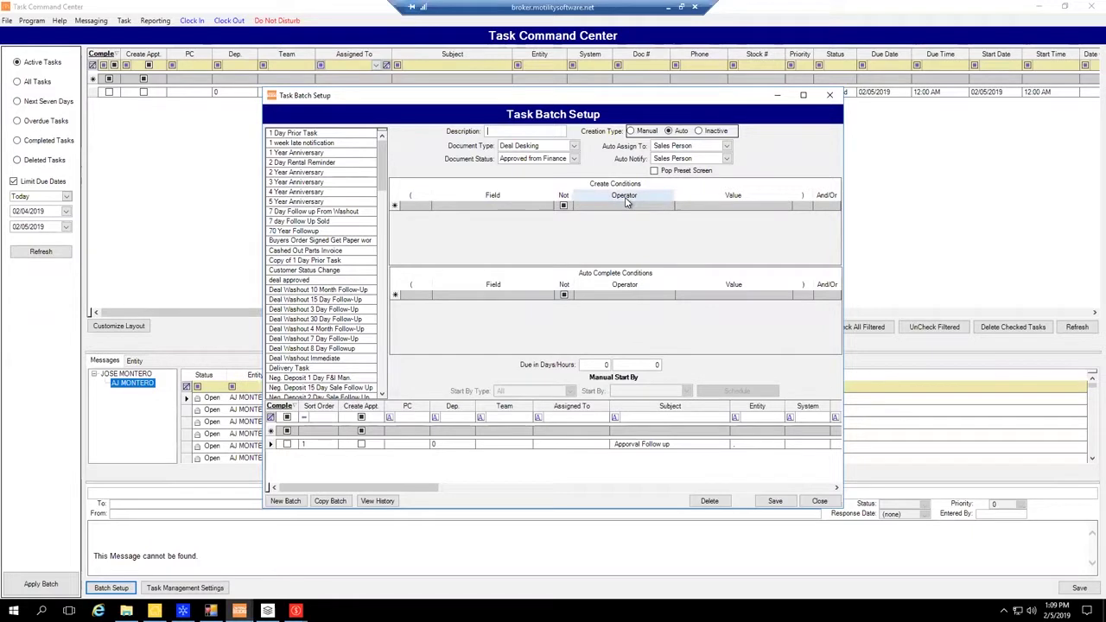
left_click(717, 159)
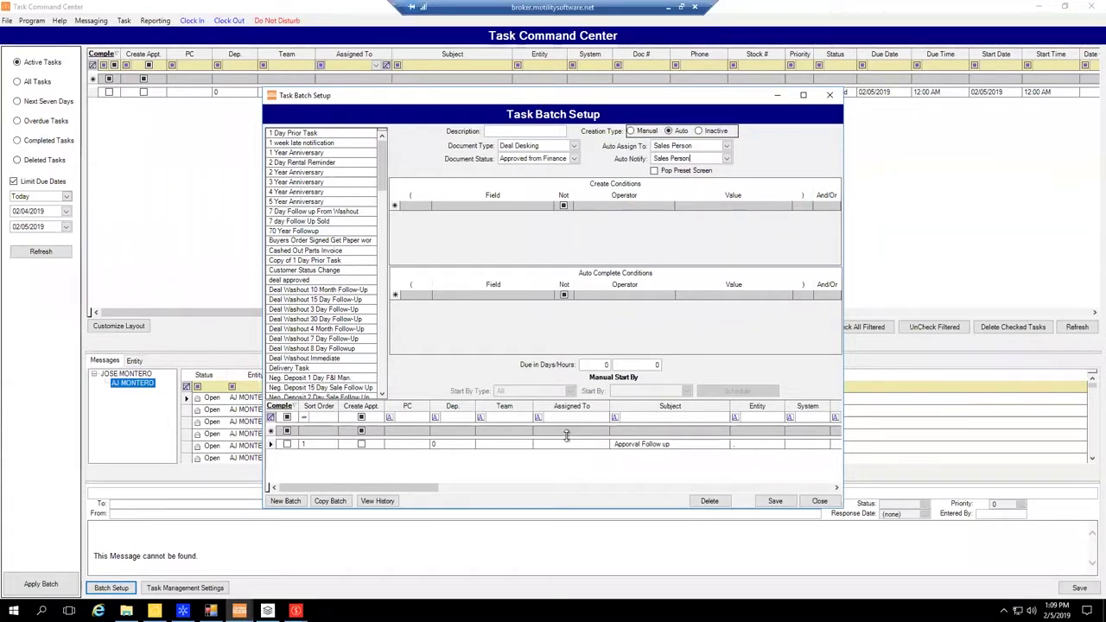
Close the task batch setup without saving the changes and close the Task Command Center.
left_click(820, 503)
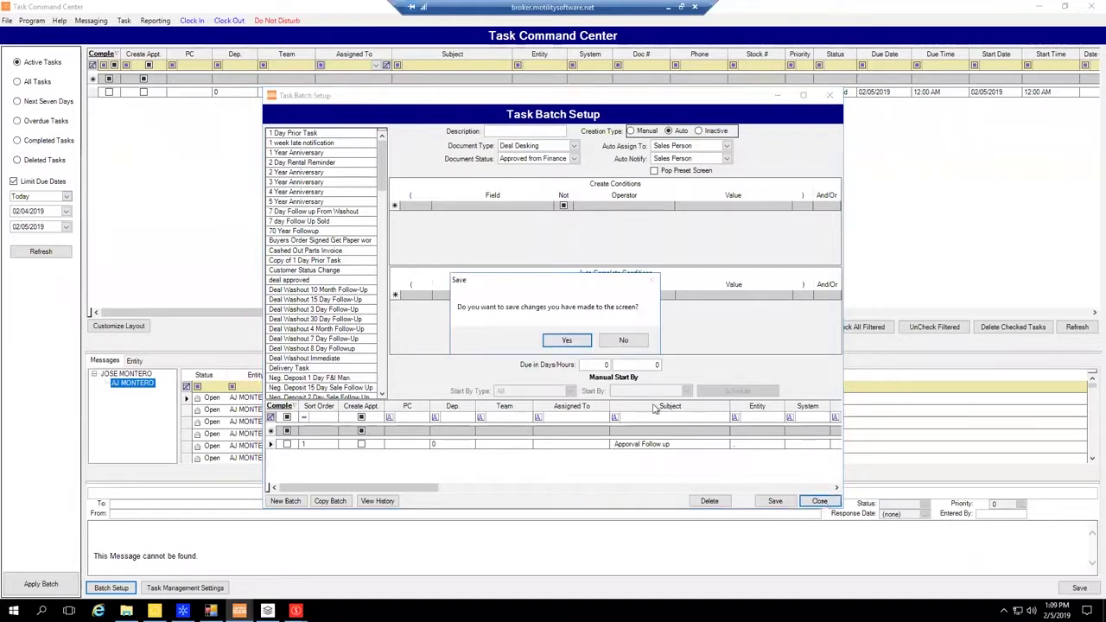
left_click(629, 341)
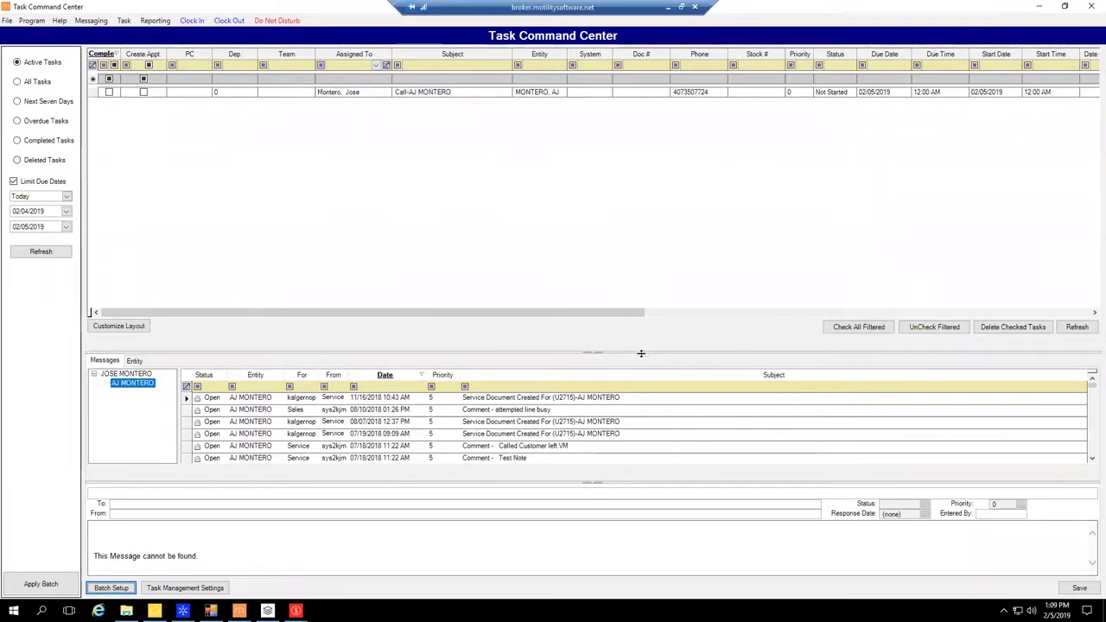
left_click(1087, 12)
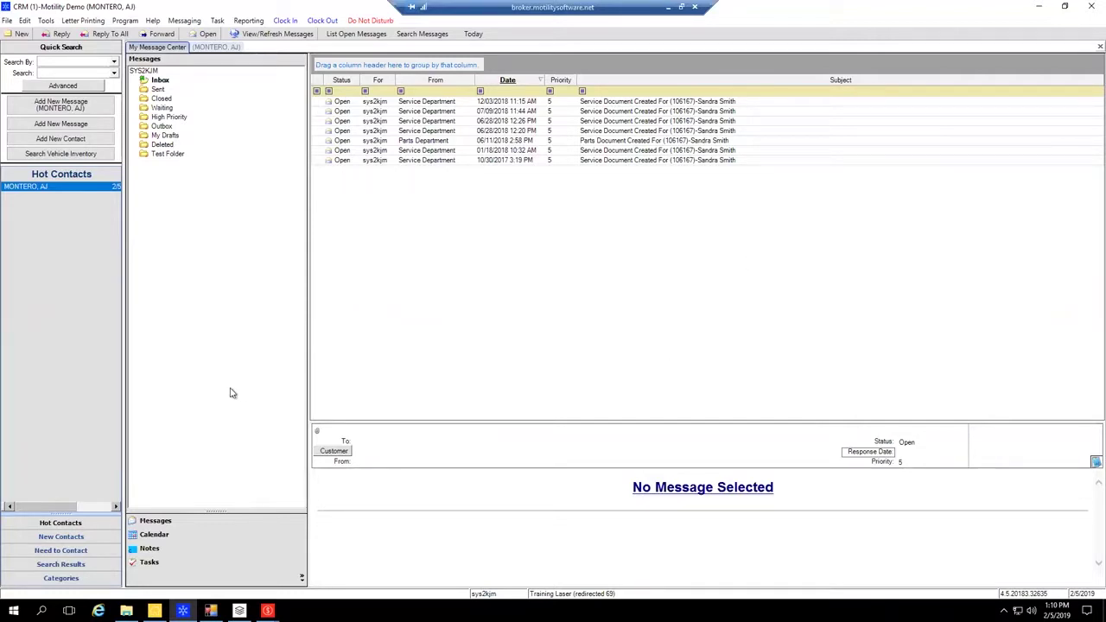
Switch to the open deal's window and start a task with profit center A and department SALES DEPT.
mouse_move(267, 611)
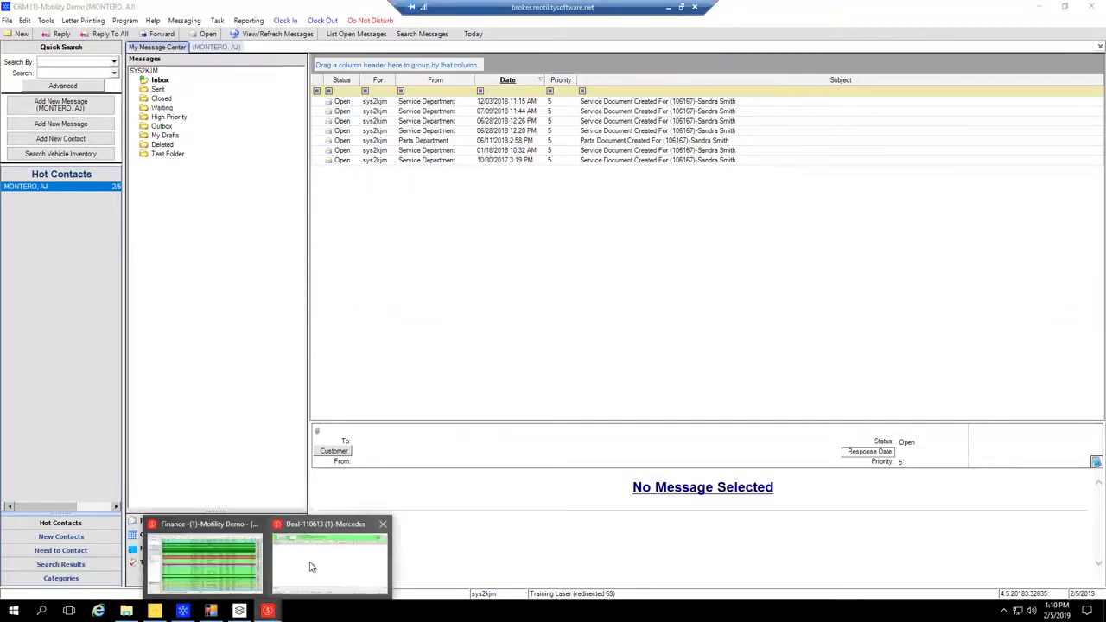
left_click(314, 562)
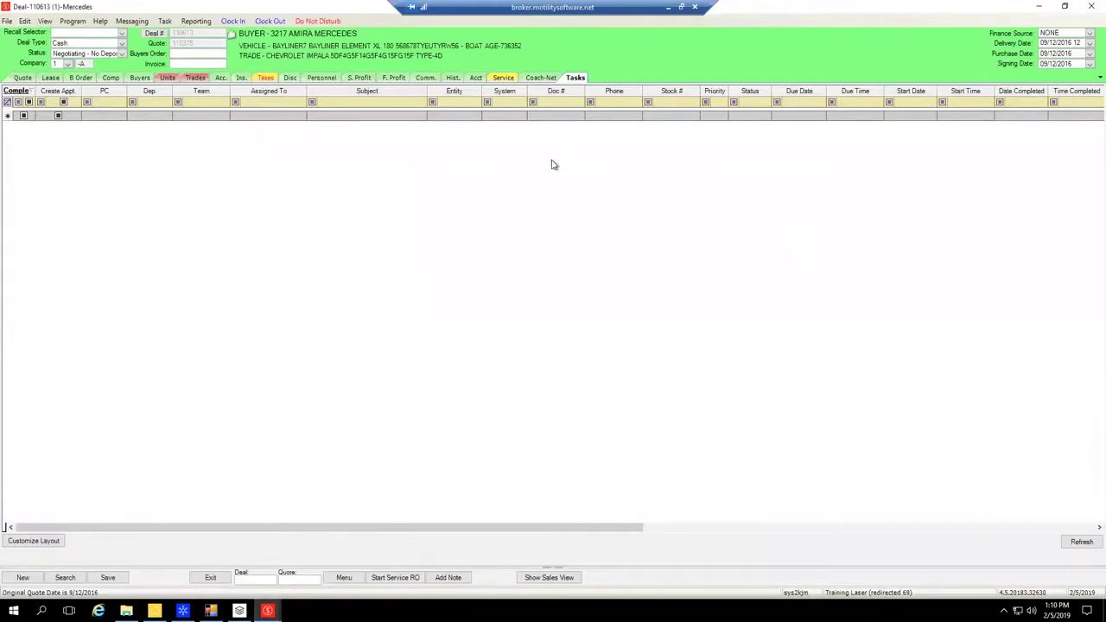
left_click(121, 118)
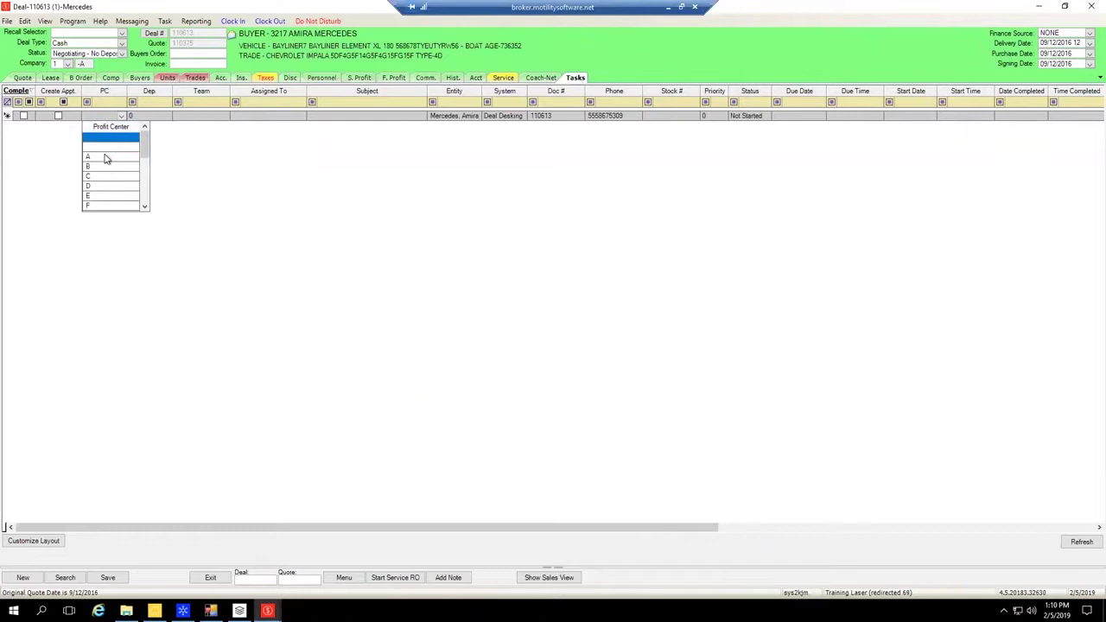
left_click(106, 156)
left_click(169, 121)
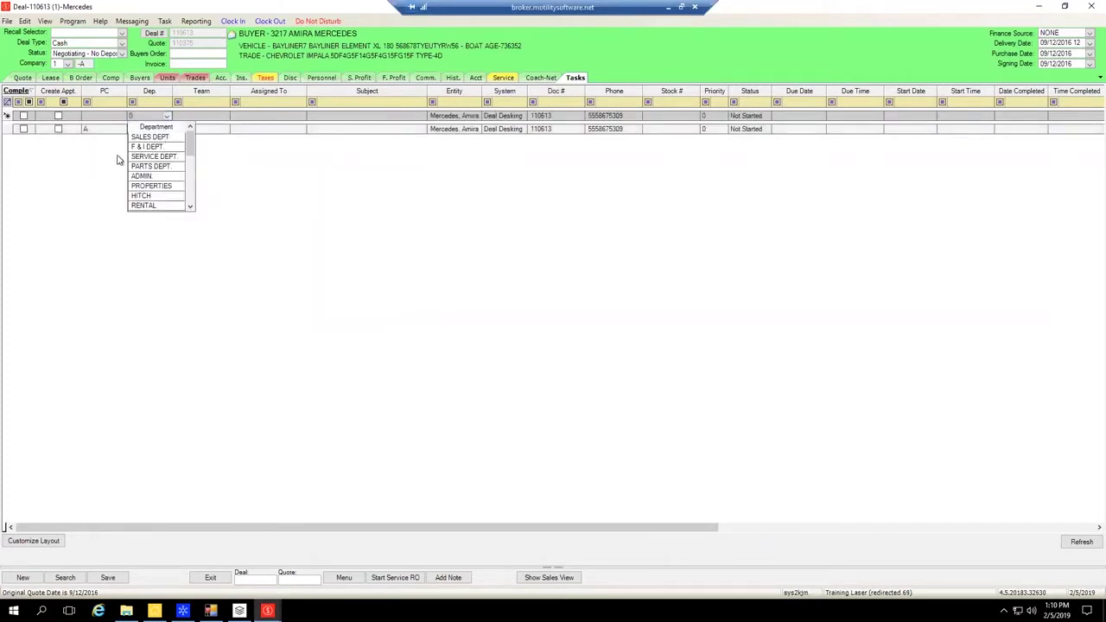
left_click(130, 158)
key("alt+Down")
left_click(164, 150)
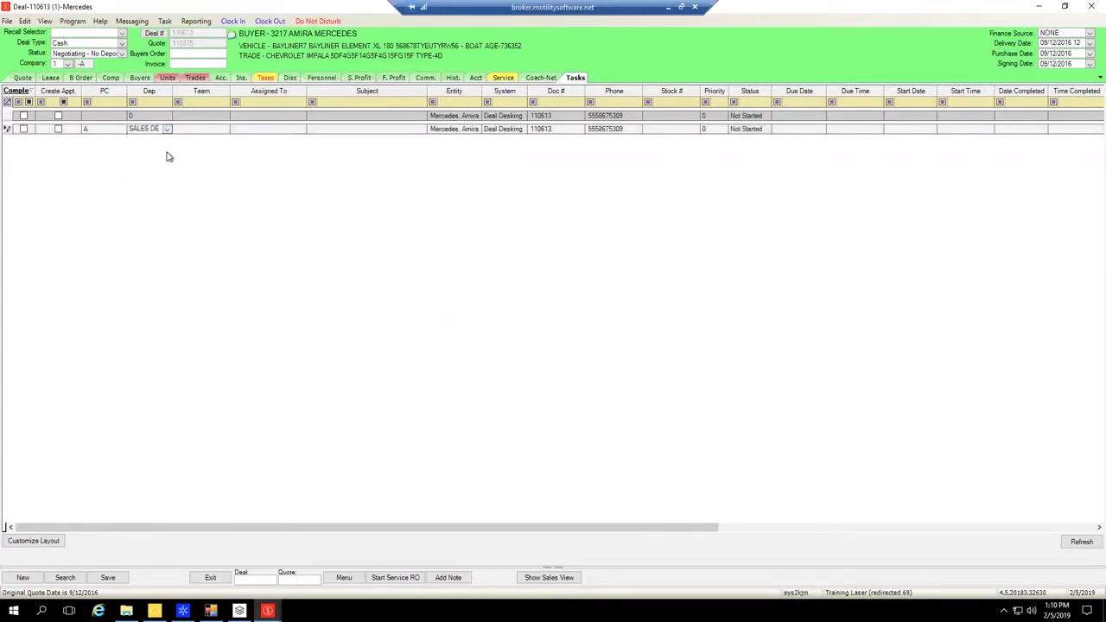
Examine the entity, system and document number fields of the deal's new task.
left_click(458, 131)
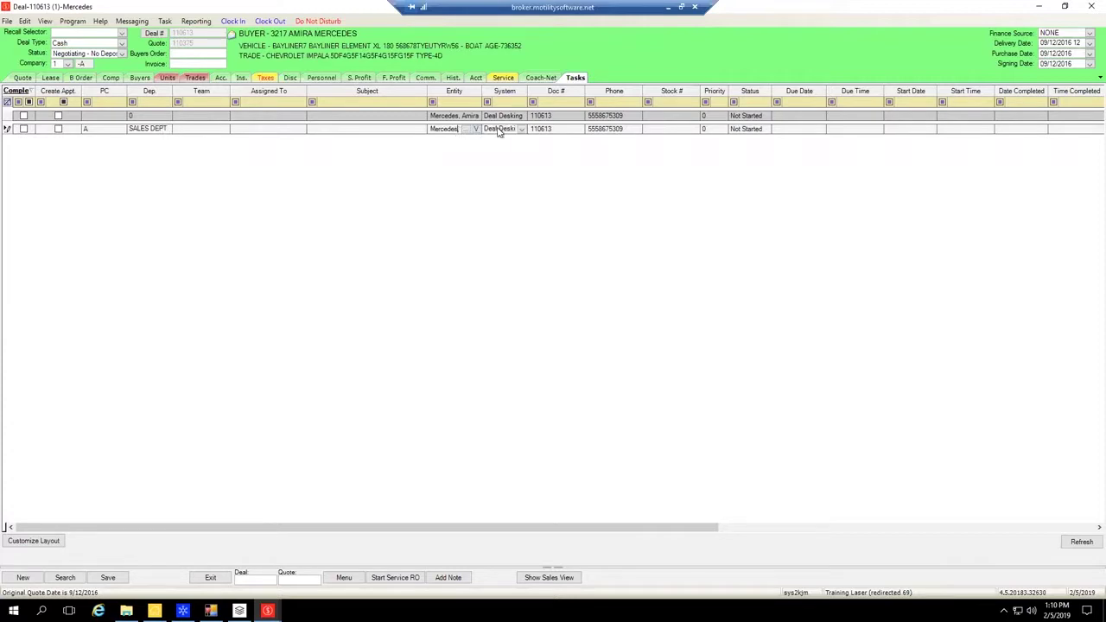
left_click(498, 131)
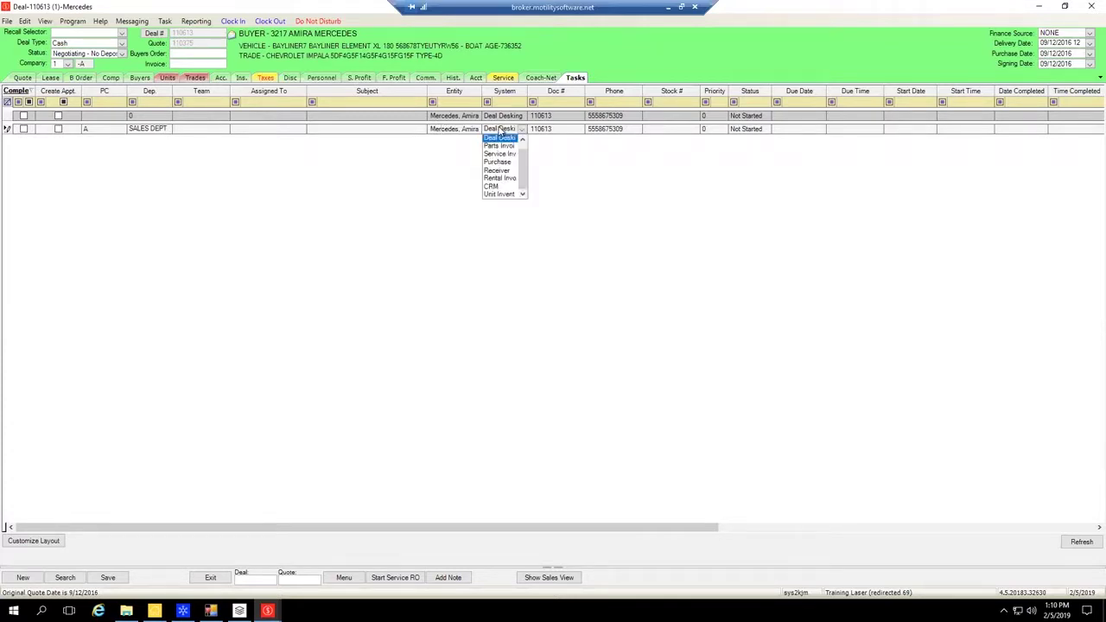
left_click(557, 132)
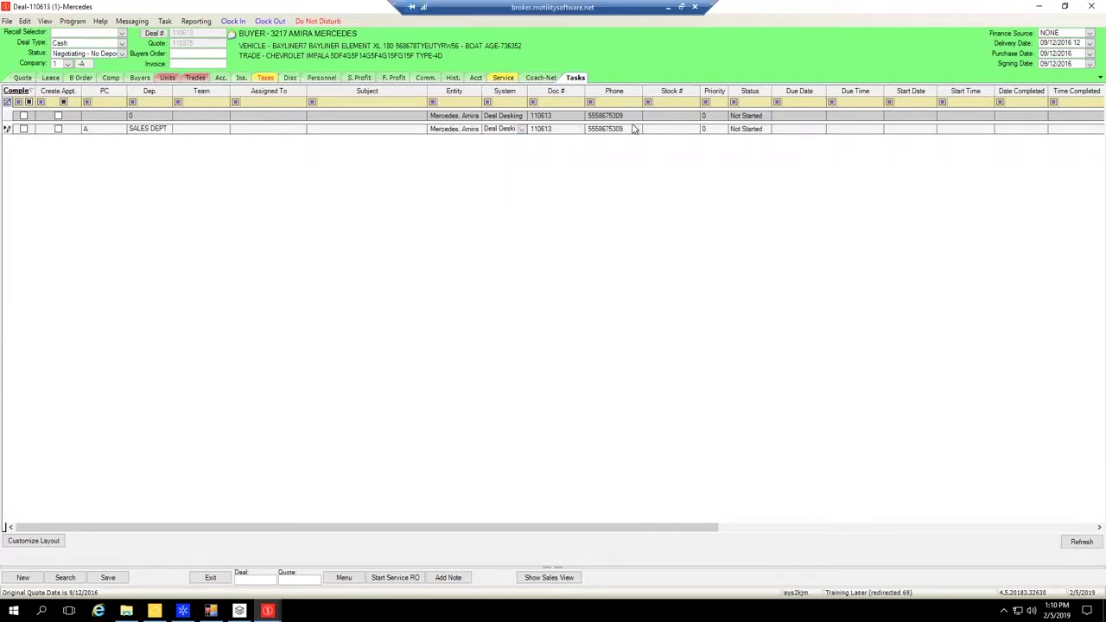
Enter the subject "Foloow UP Call" for the deal's task and assign the task to the chosen employee.
left_click(373, 128)
left_click(298, 130)
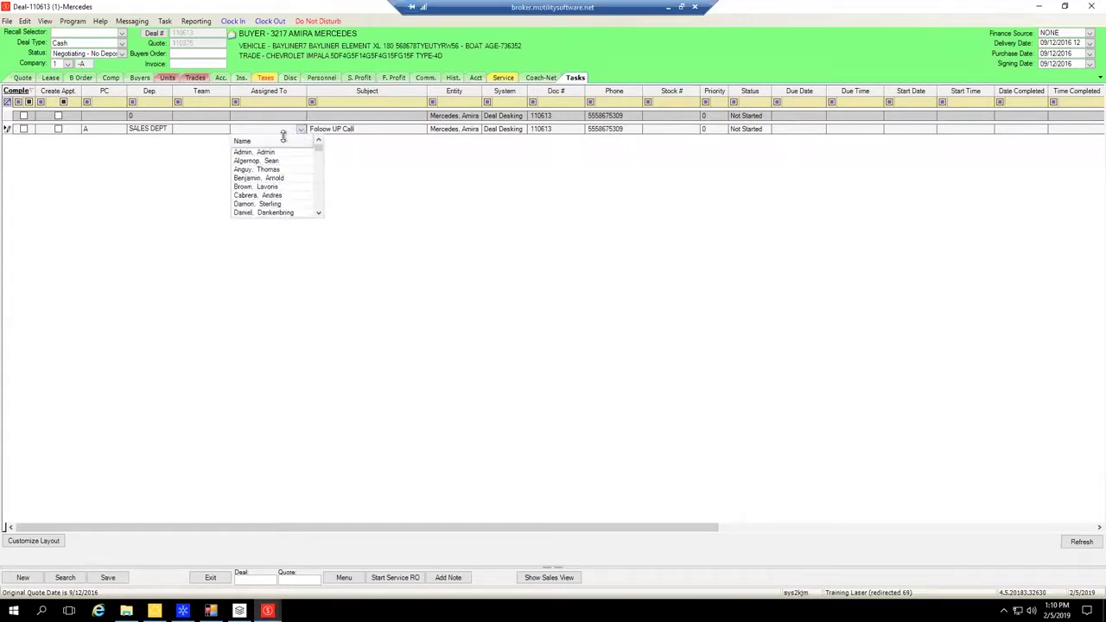
scroll(263, 183, "down", 3)
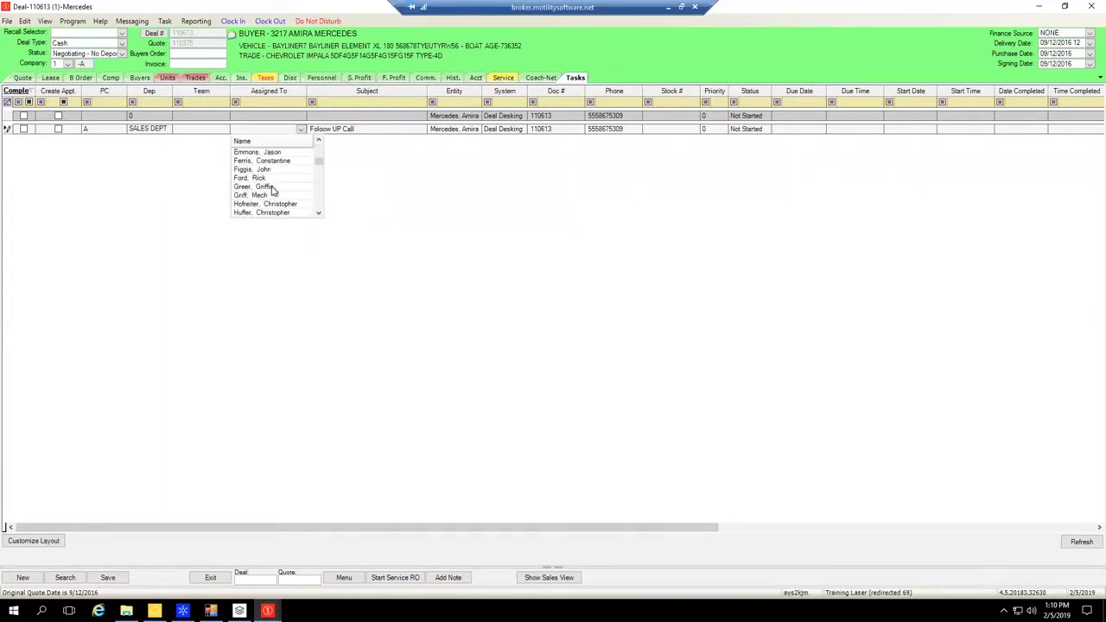
scroll(263, 185, "down", 1)
scroll(265, 199, "down", 3)
scroll(263, 199, "down", 2)
scroll(266, 186, "up", 1)
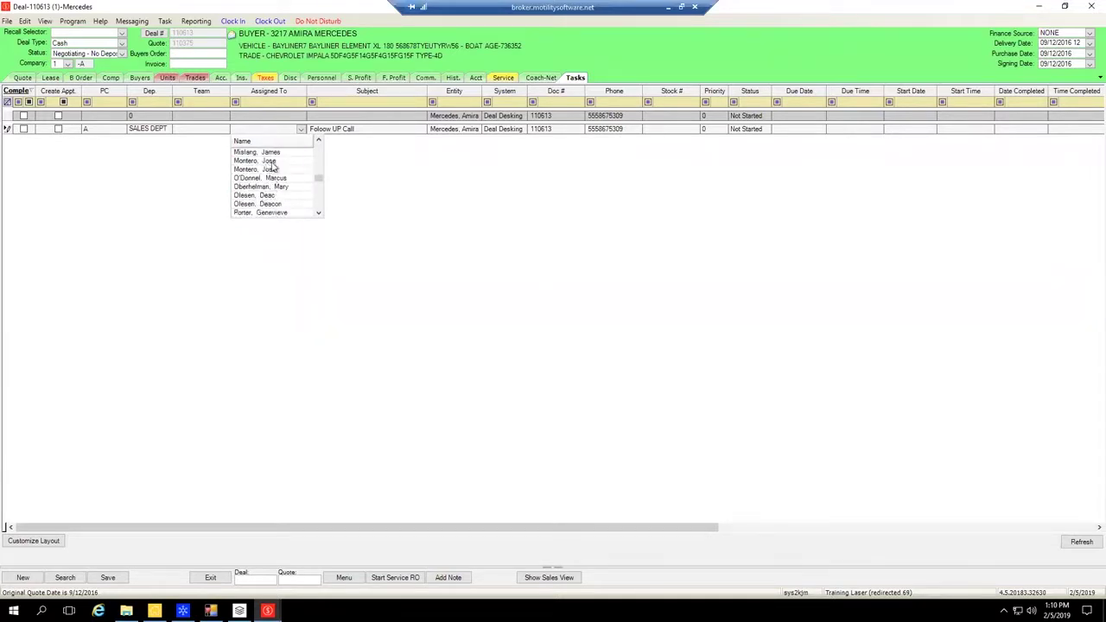
left_click(270, 164)
Review the system options and document number of the deal's task, and minimize the deal window.
left_click(489, 130)
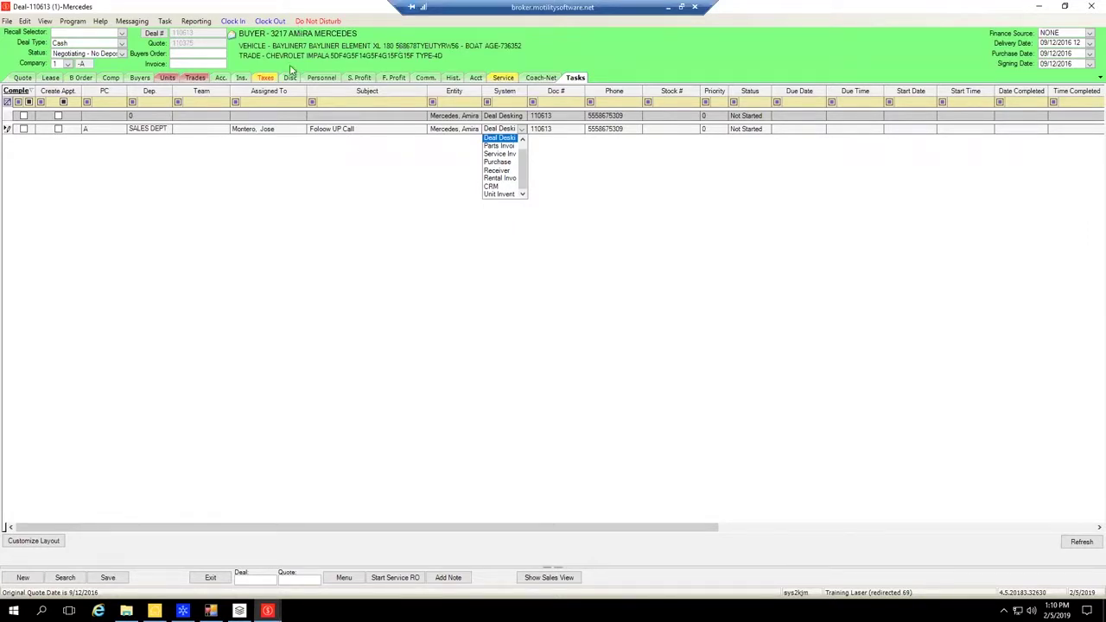
left_click(548, 129)
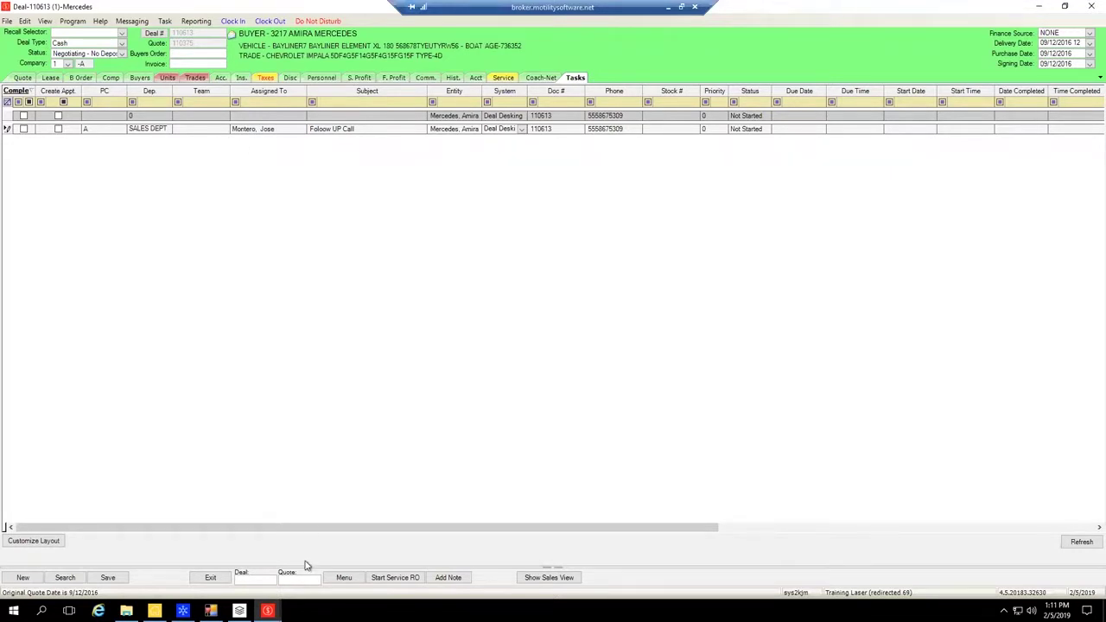
left_click(1039, 7)
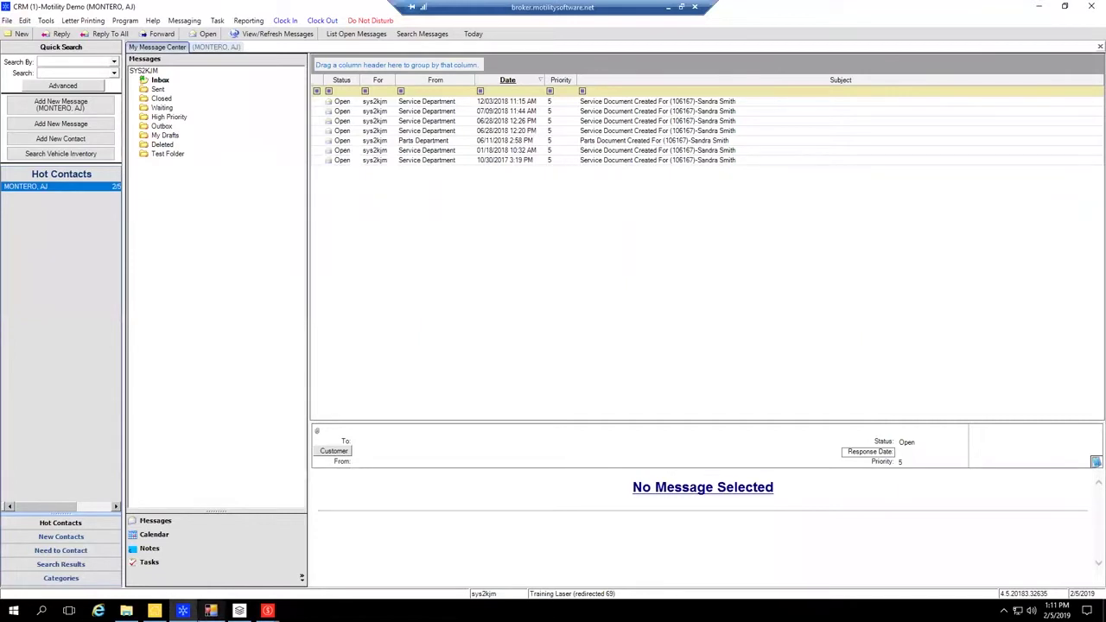
Switch to Unit Inventory and add a task for the unit with the chosen employee as assignee and subject "PDI FOLLOW UP".
left_click(240, 611)
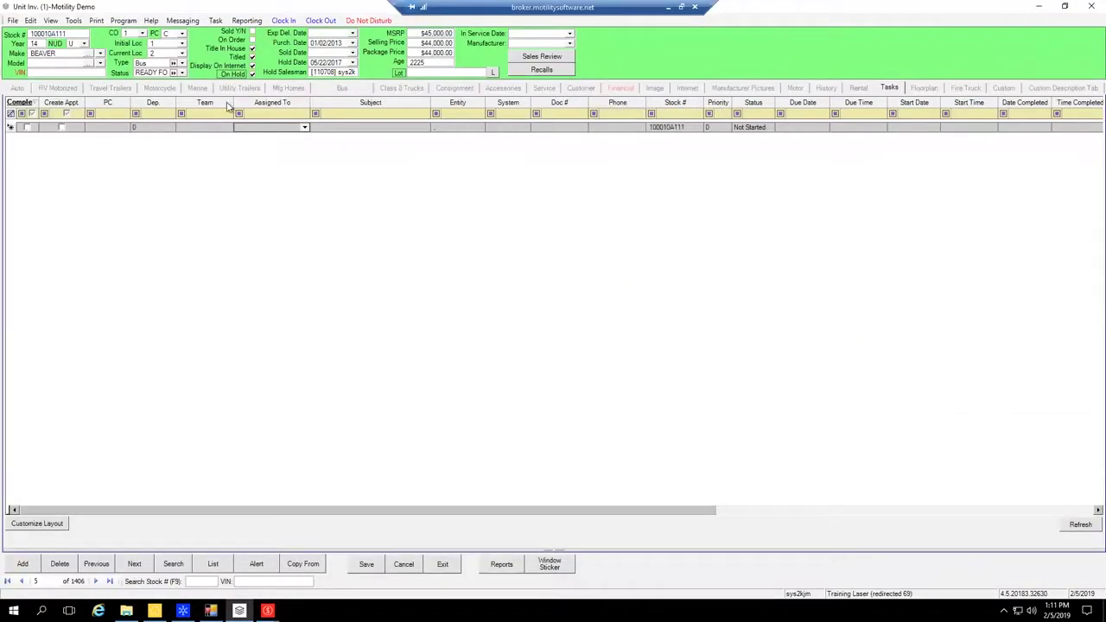
left_click(304, 127)
scroll(279, 177, "down", 1)
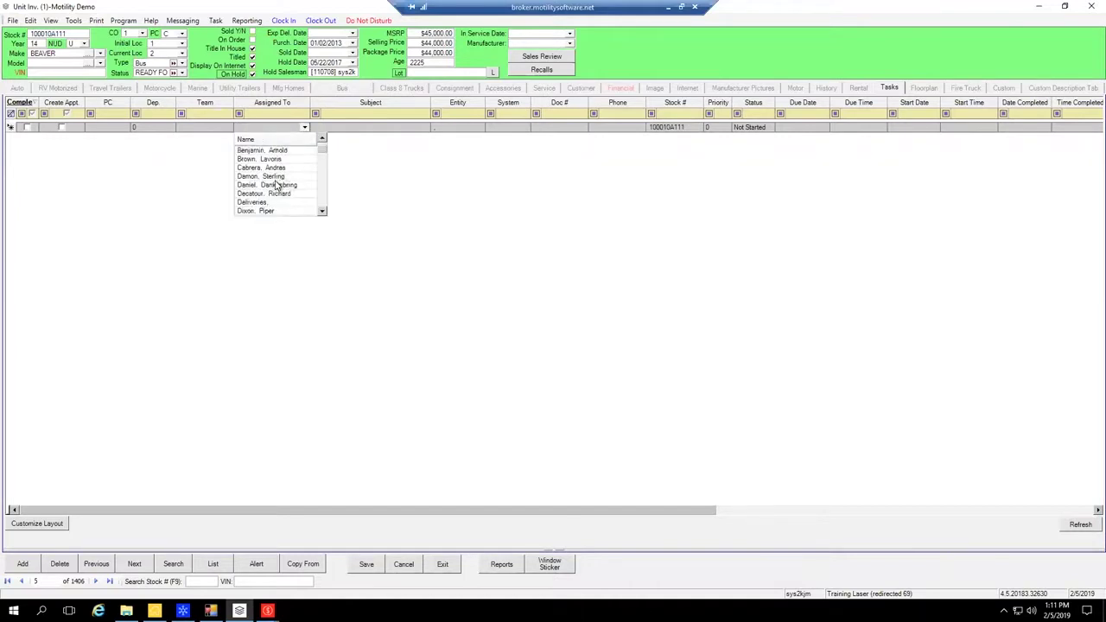
scroll(277, 183, "down", 2)
left_click(278, 211)
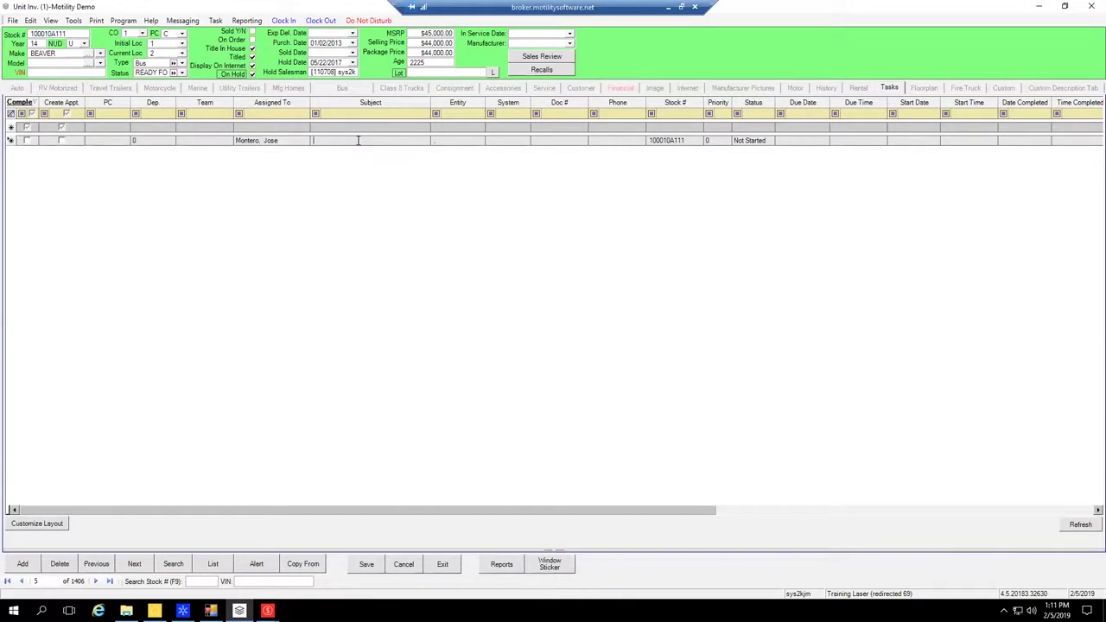
type("PDI FOL")
Examine the subject, entity, assignee list and stock number of the unit's follow-up task.
left_click_drag(363, 140, 313, 144)
left_click(673, 144)
left_click(456, 146)
left_click(273, 142)
left_click(278, 143)
left_click(345, 145)
left_click(265, 144)
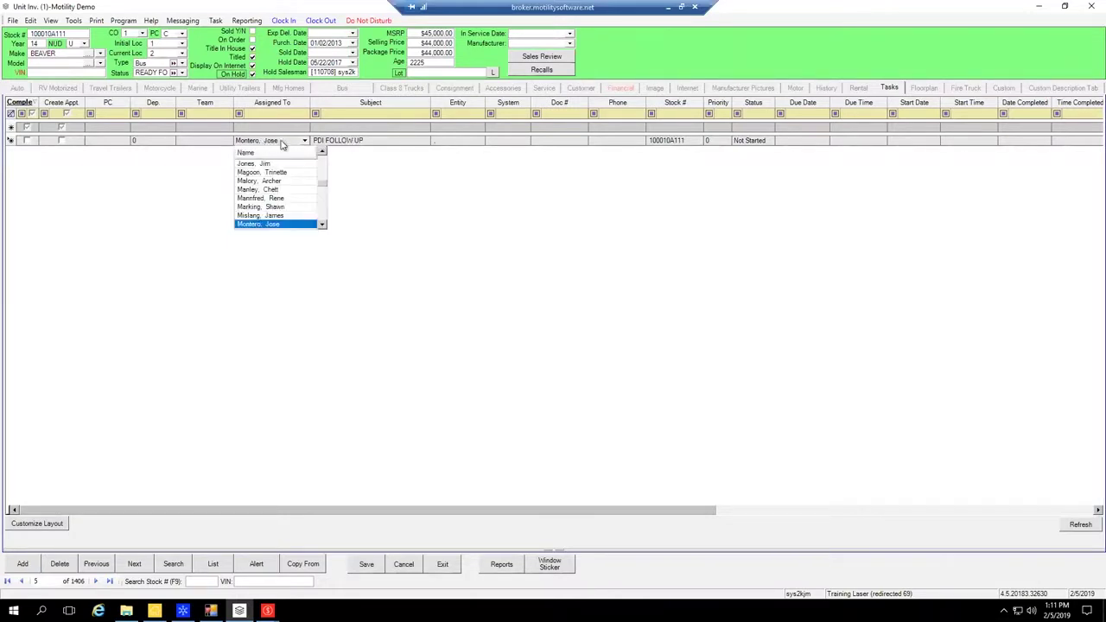
left_click(290, 145)
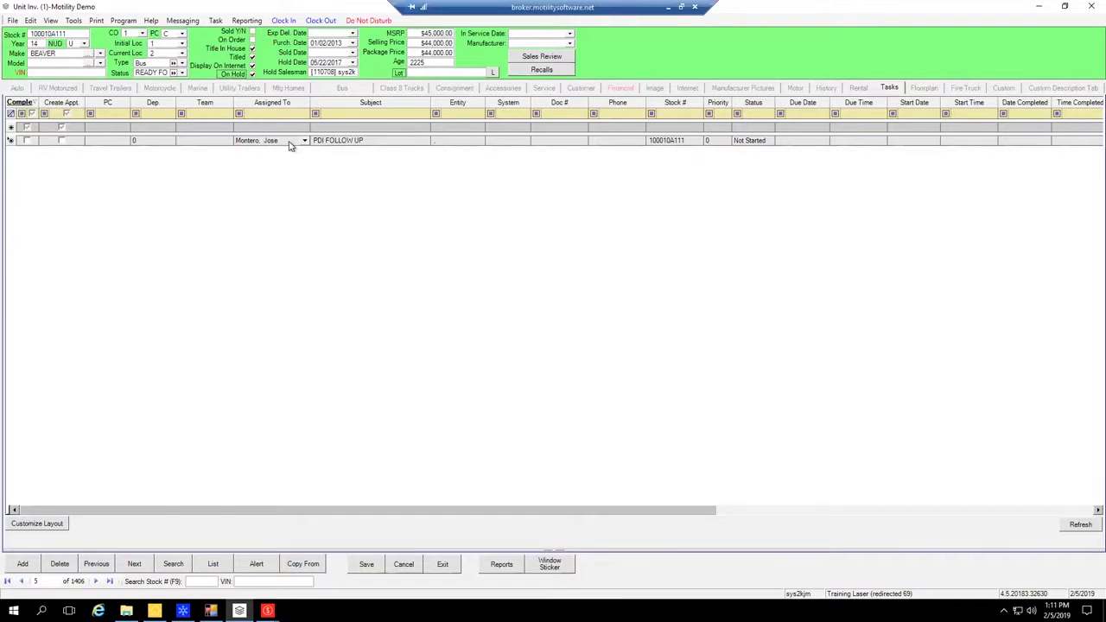
left_click(302, 143)
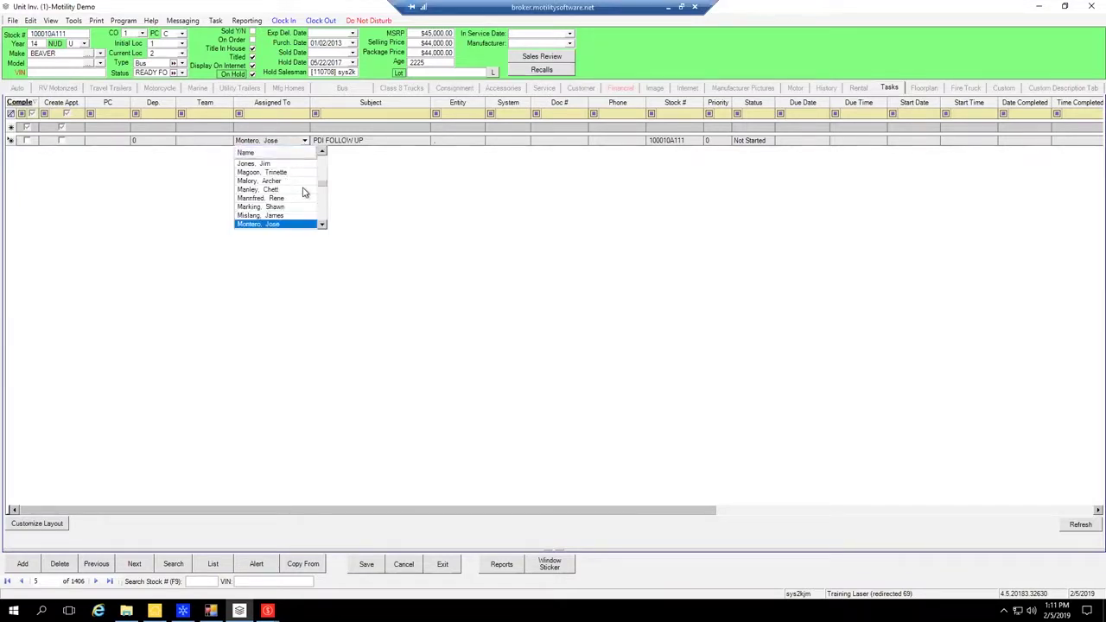
left_click(657, 143)
left_click(664, 144)
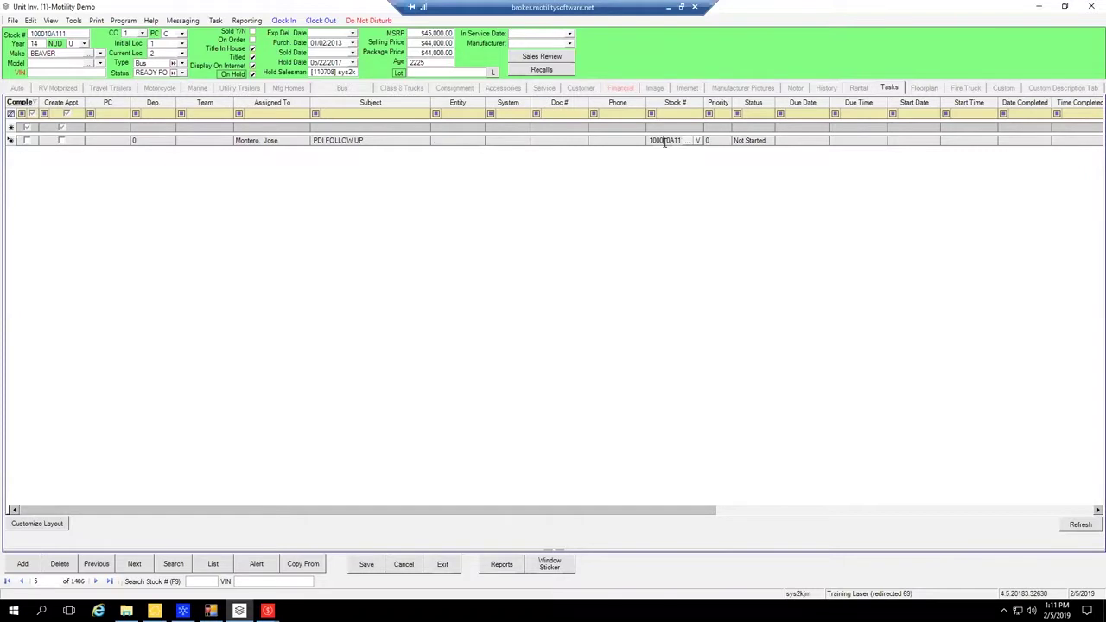
Switch to the CRM and open the hot contact's record to view its task list.
left_click(183, 611)
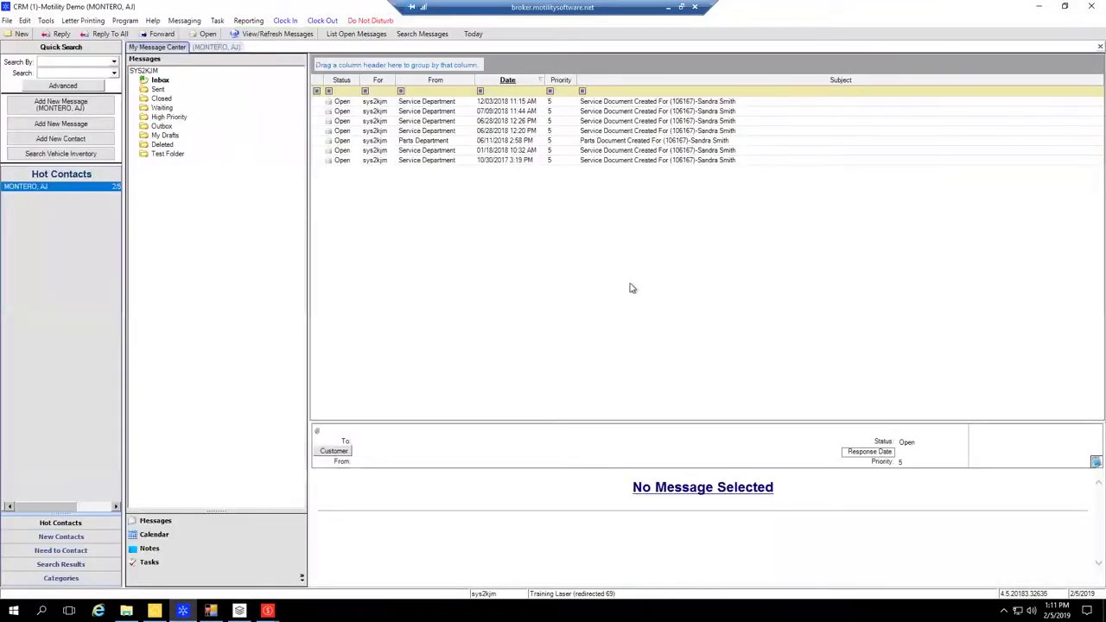
left_click(216, 47)
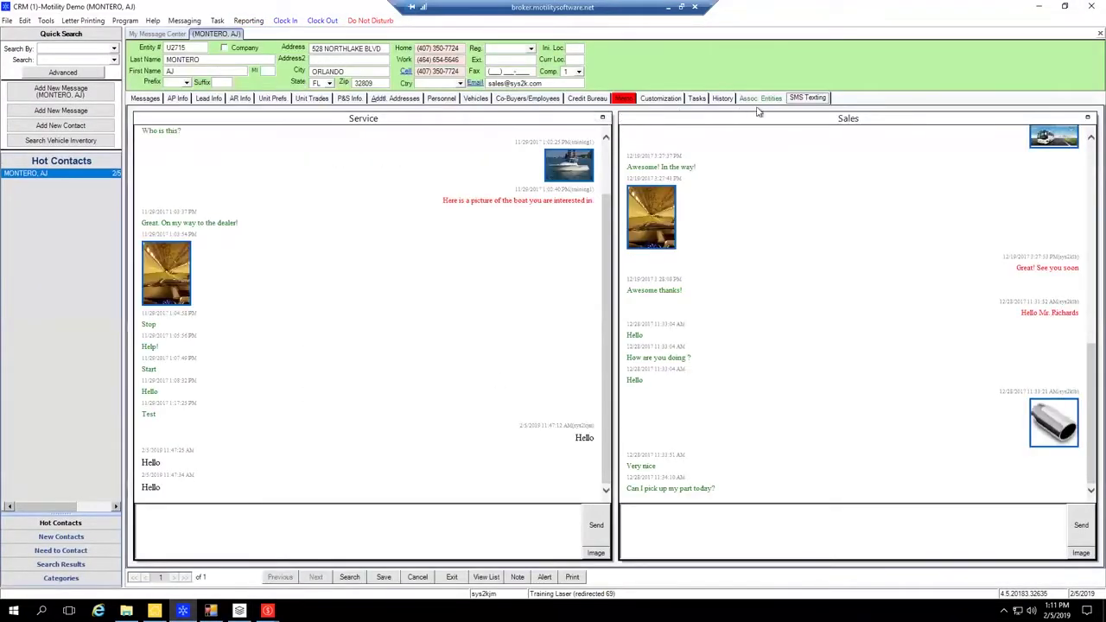
left_click(696, 98)
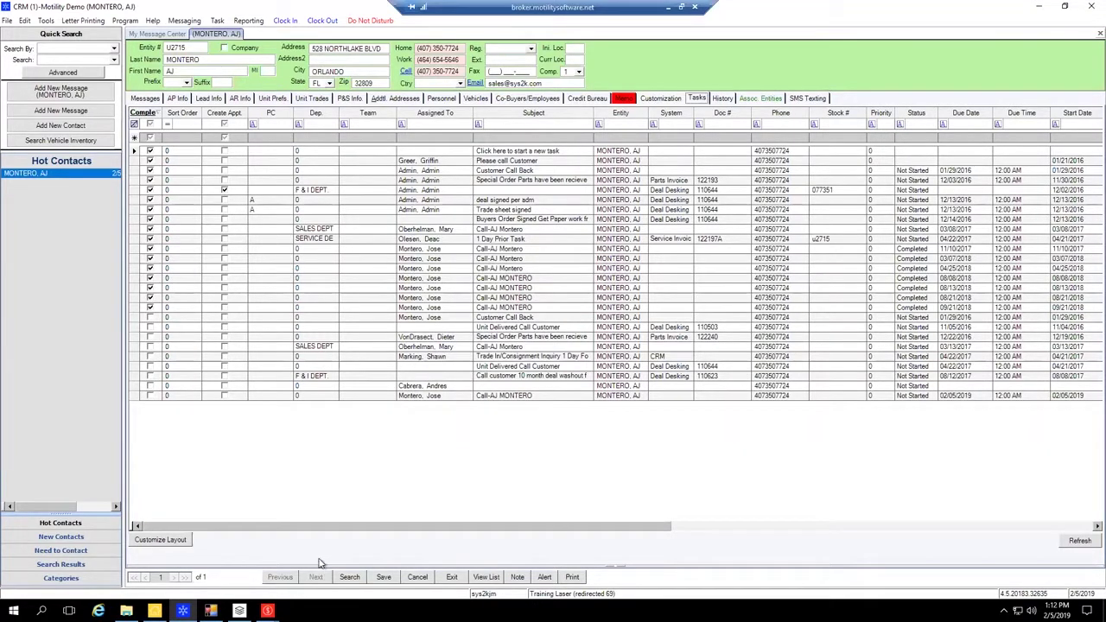
View the contact's SMS texting conversations and lead information in the CRM record.
left_click(268, 611)
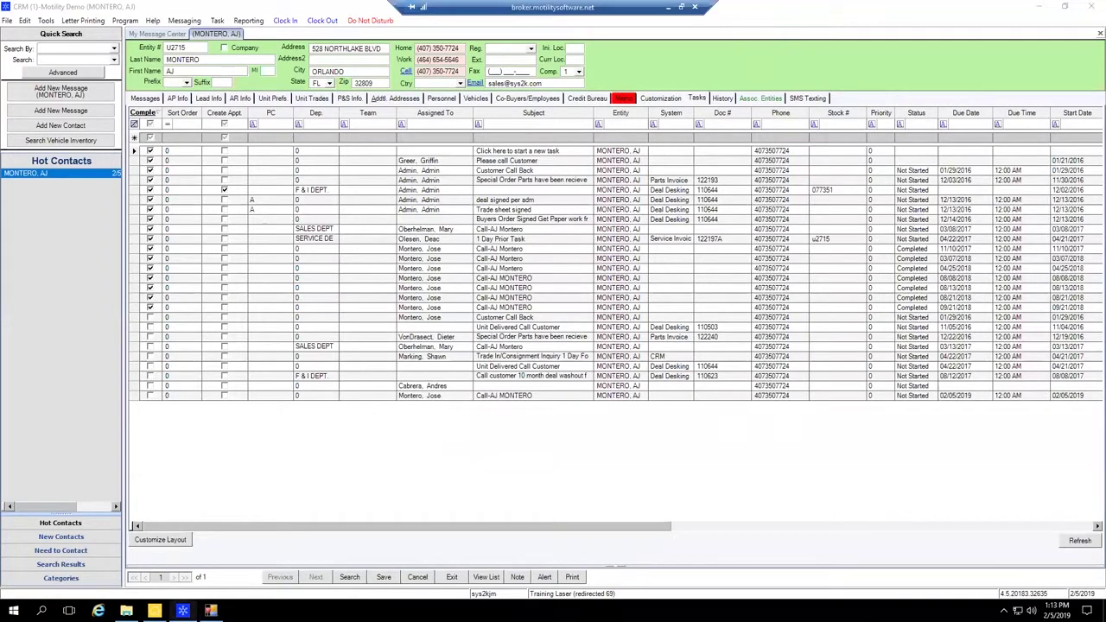
mouse_move(182, 610)
left_click(803, 99)
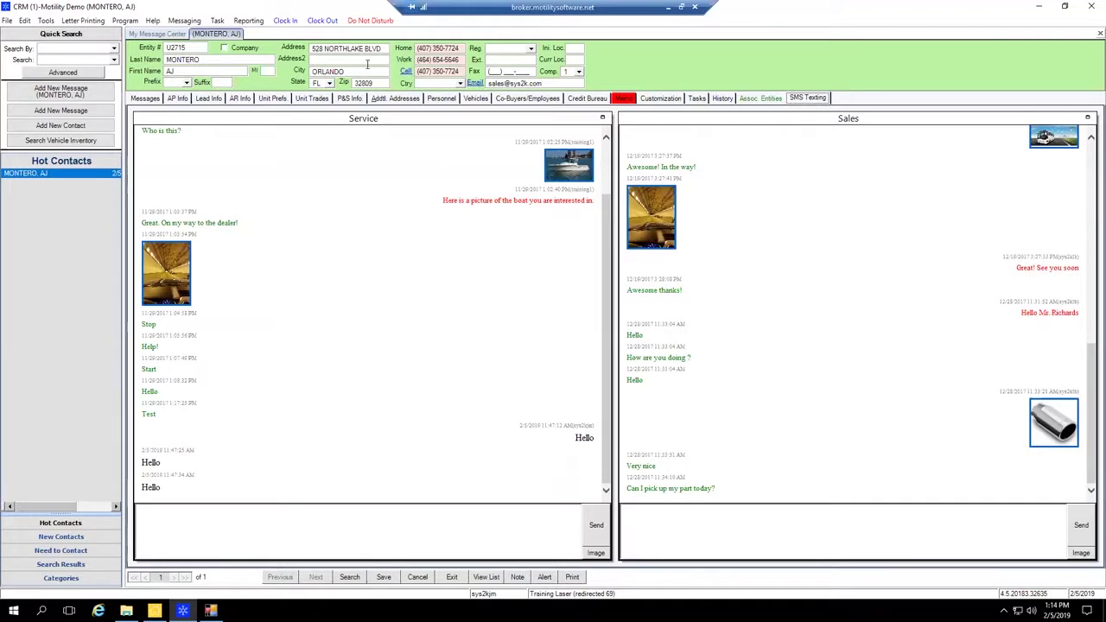
left_click(210, 99)
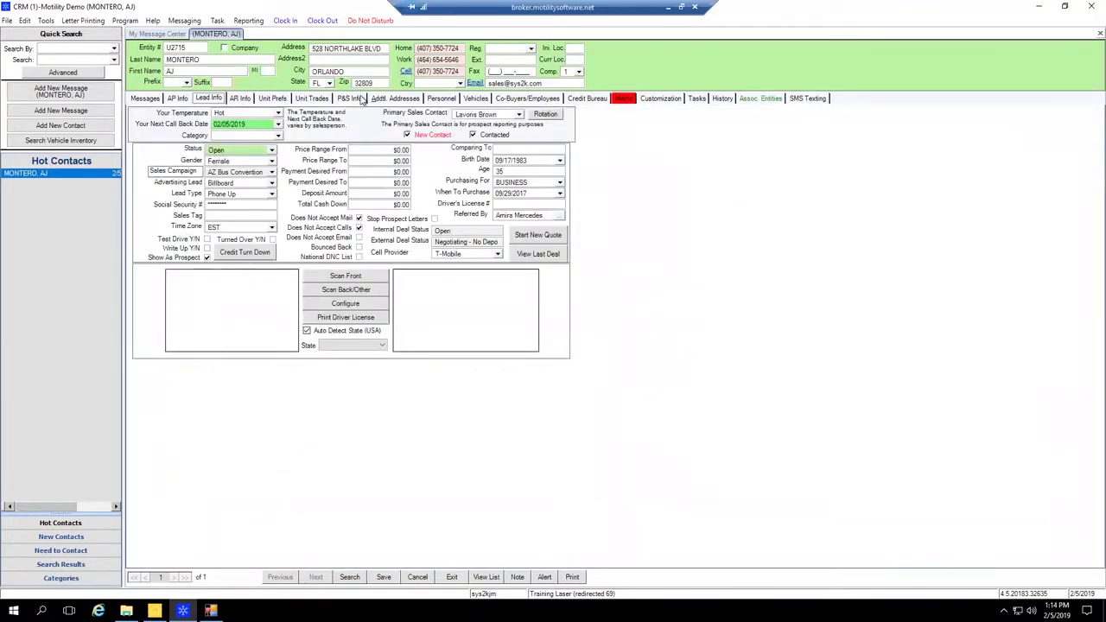
Check the contact's cell number and send them a Service text, addressed by surname, saying "your vehicle is ready to be picked up".
left_click_drag(466, 71, 413, 71)
left_click_drag(465, 71, 408, 71)
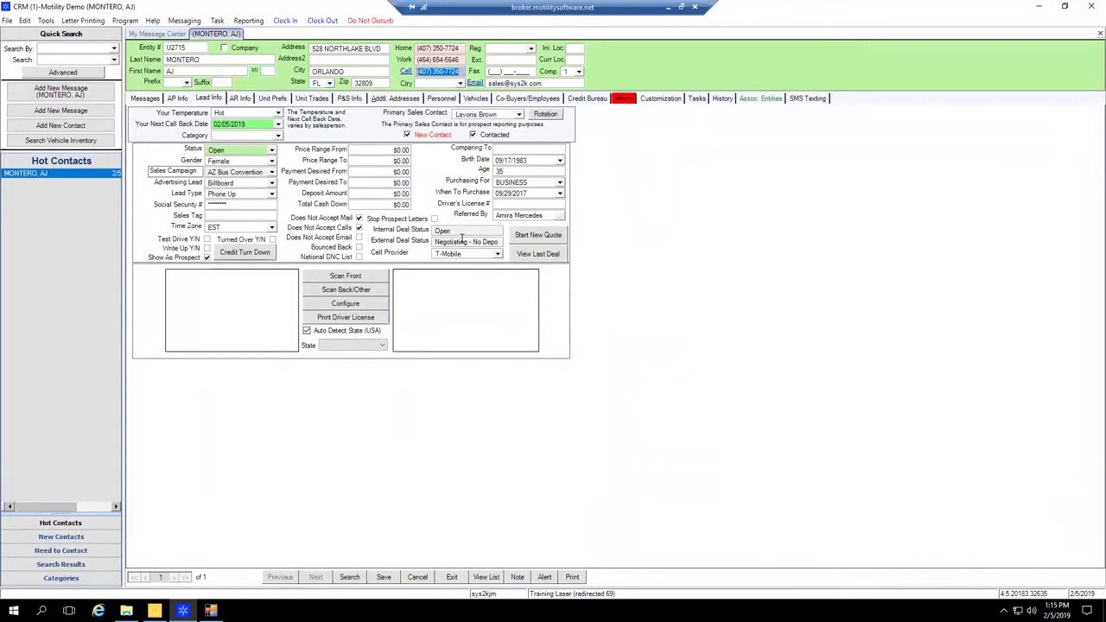
left_click(808, 99)
left_click(220, 517)
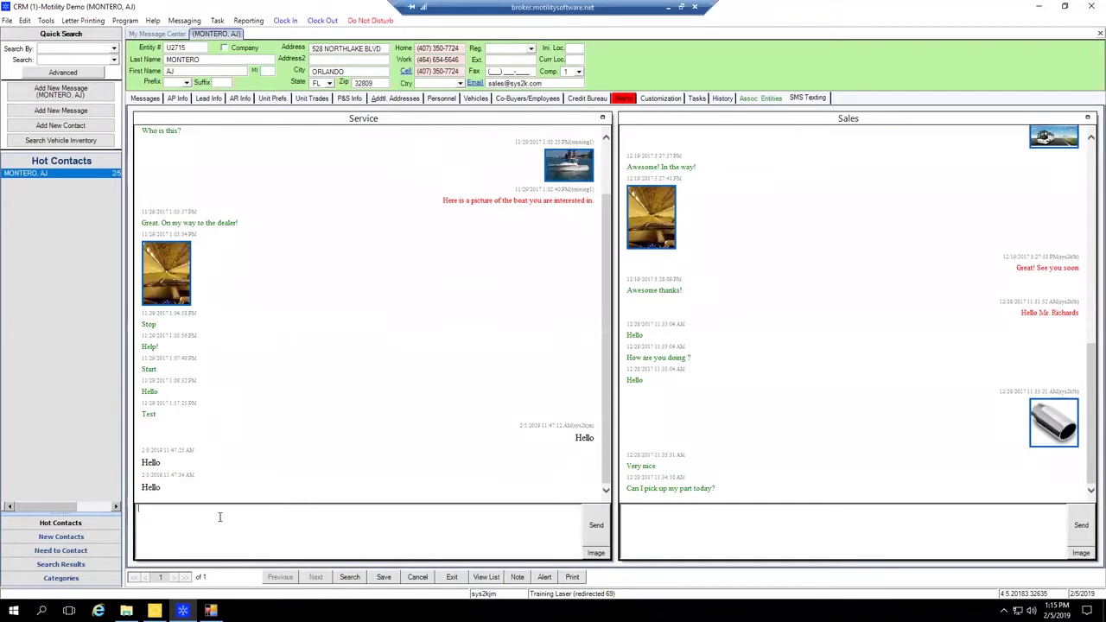
type("Mr . MOnter")
key("BackSpace")
key("BackSpace")
key("BackSpace")
key("BackSpace")
key("BackSpace")
type("ontero, your vehicle is ready to be picked")
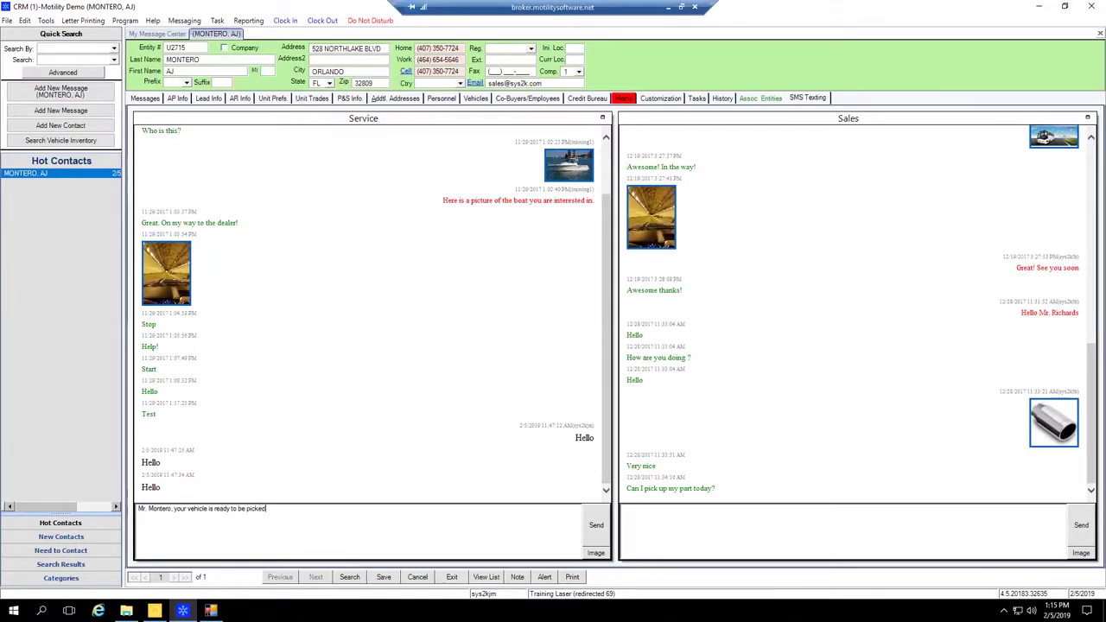
type(" up")
left_click(596, 525)
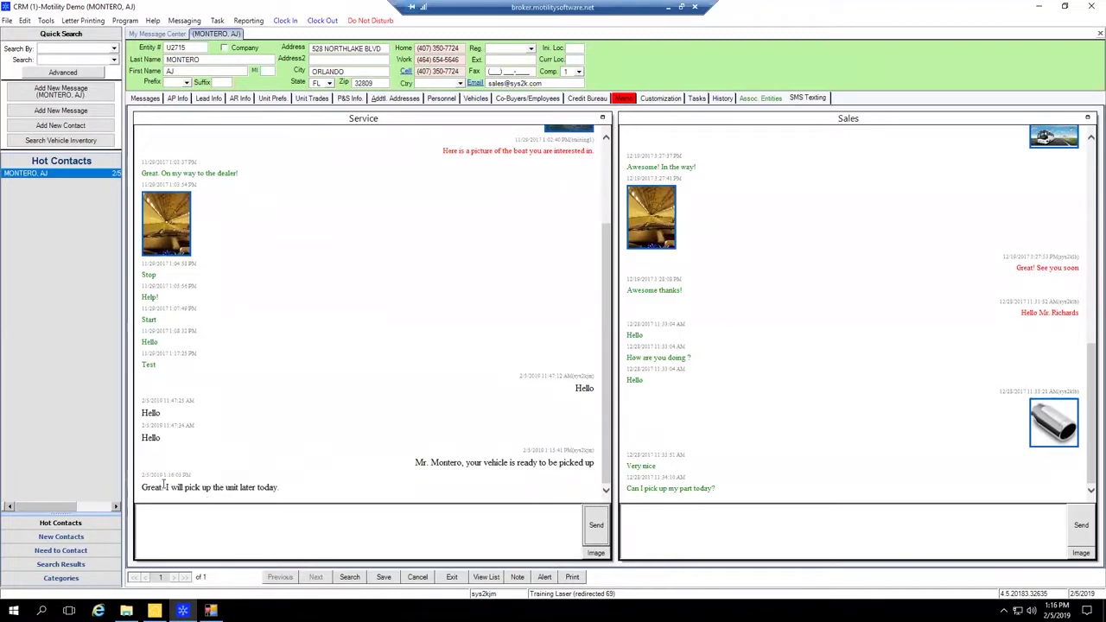
Read the contact's replies in the Service conversation and answer with "You total due is $108.52".
left_click_drag(288, 493, 193, 489)
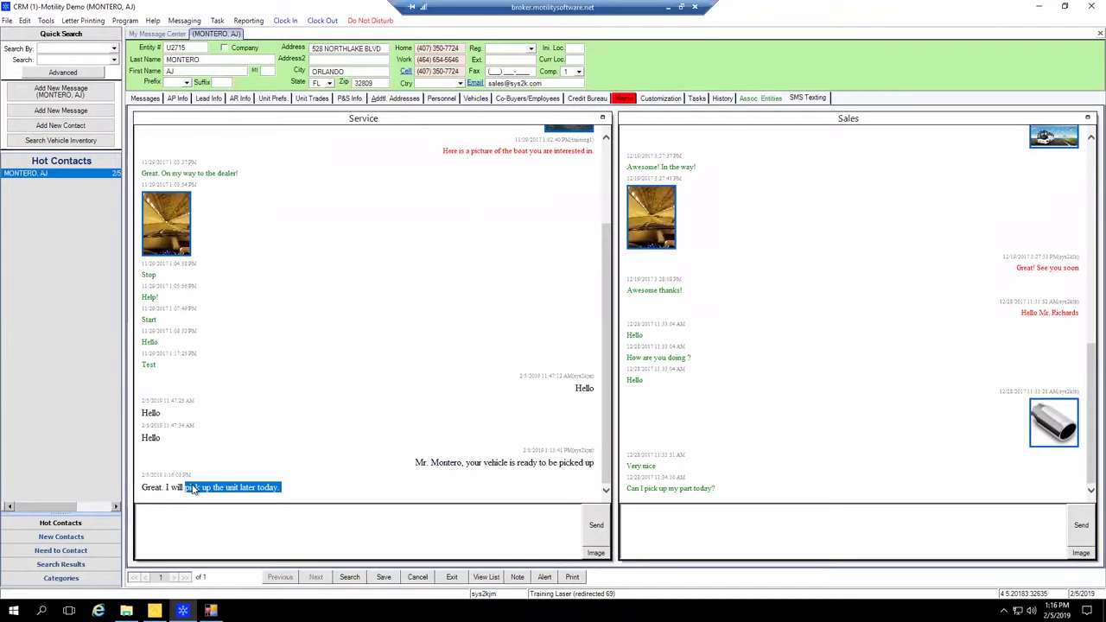
left_click(171, 514)
left_click(295, 489)
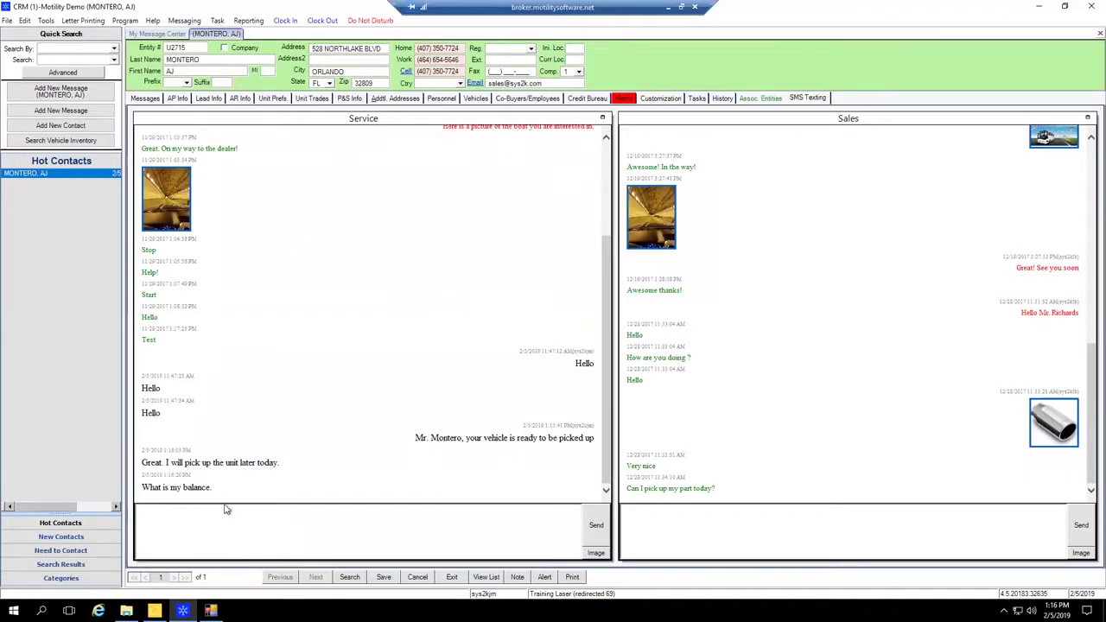
type("YOu")
key("BackSpace")
key("BackSpace")
type("ou tolla due")
key("BackSpace")
key("BackSpace")
key("BackSpace")
type("08")
left_click(182, 508)
type("$")
left_click(597, 526)
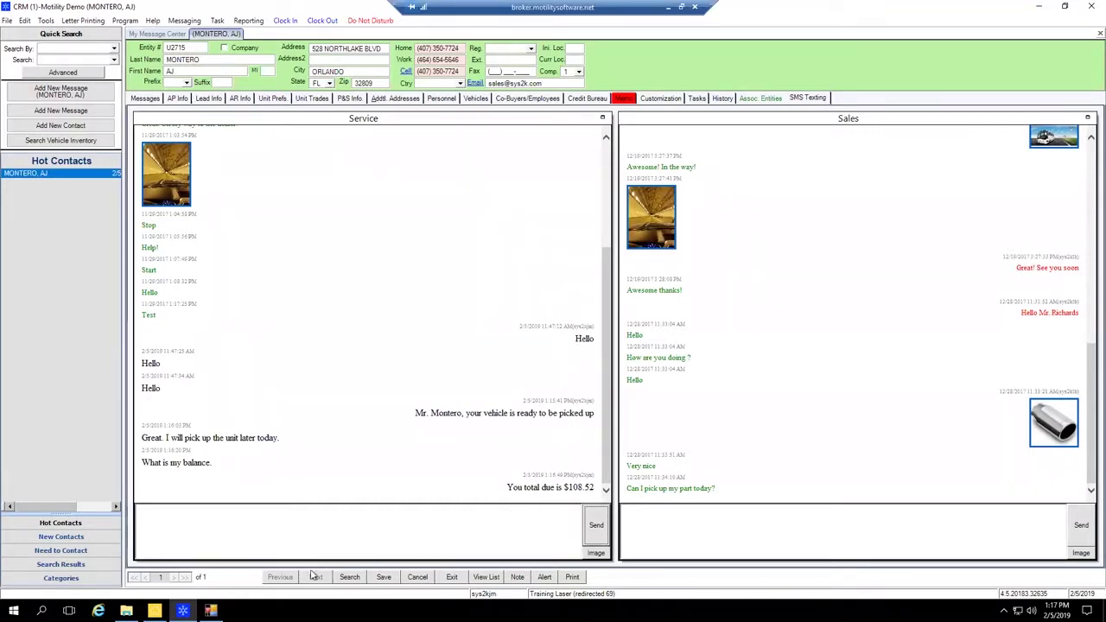
View the image attachment picker for Service texts and review the contact's earlier Service messages.
mouse_move(211, 611)
left_click(595, 553)
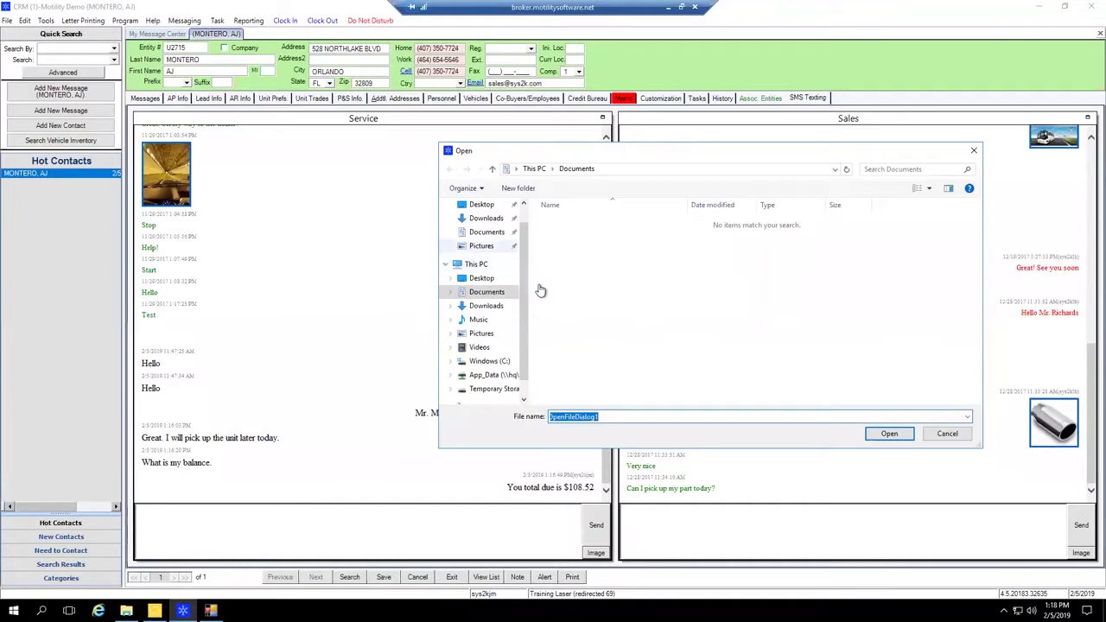
left_click(974, 150)
scroll(599, 286, "up", 3)
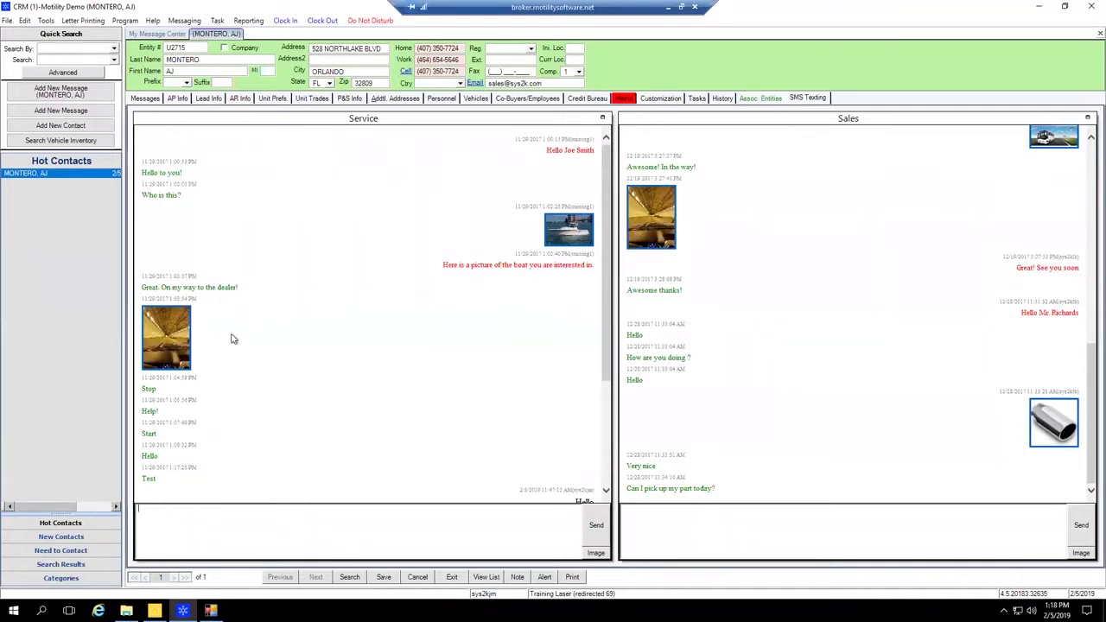
scroll(232, 338, "down", 3)
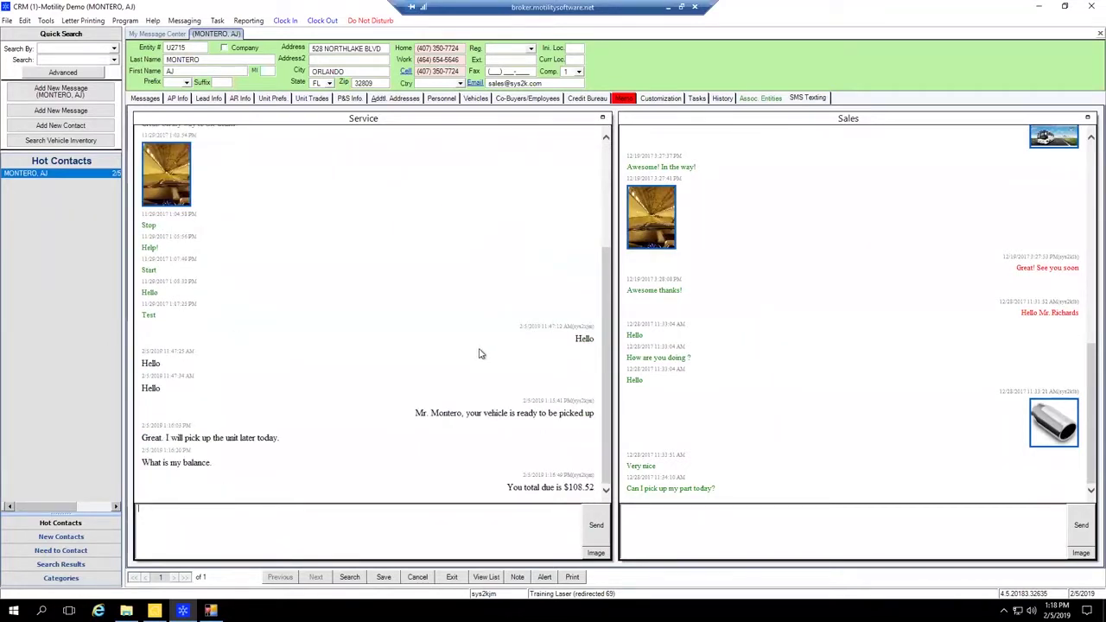
mouse_move(611, 457)
left_mouse_down()
mouse_move(608, 358)
mouse_move(607, 471)
left_mouse_up()
left_click_drag(602, 269, 609, 188)
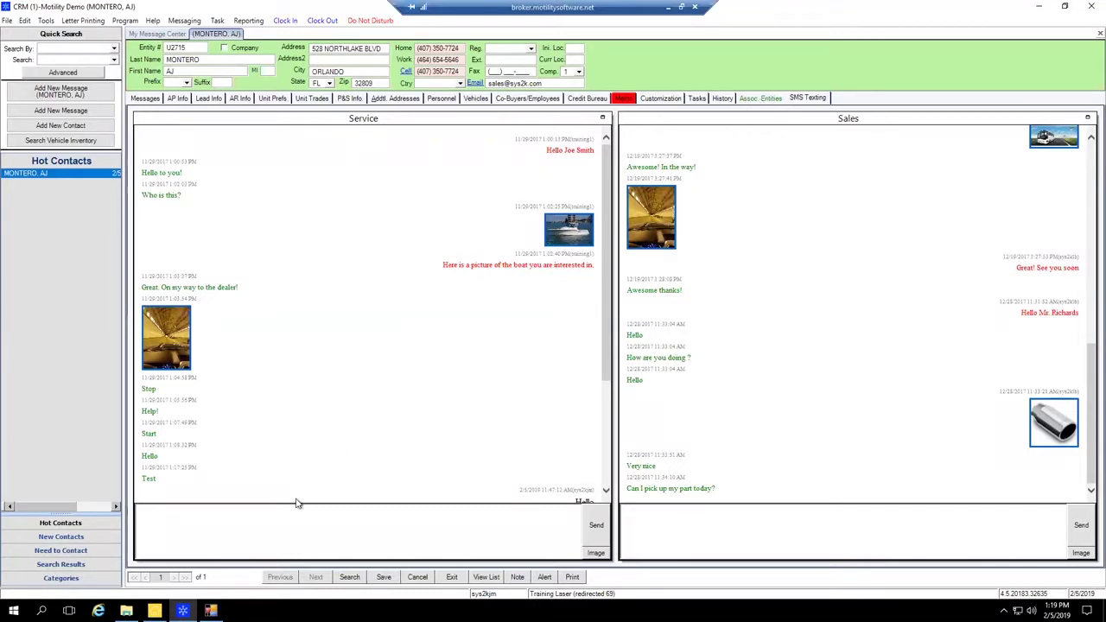
Switch to the Infinity Messaging List, show the Sales conversations and view several of them.
mouse_move(210, 610)
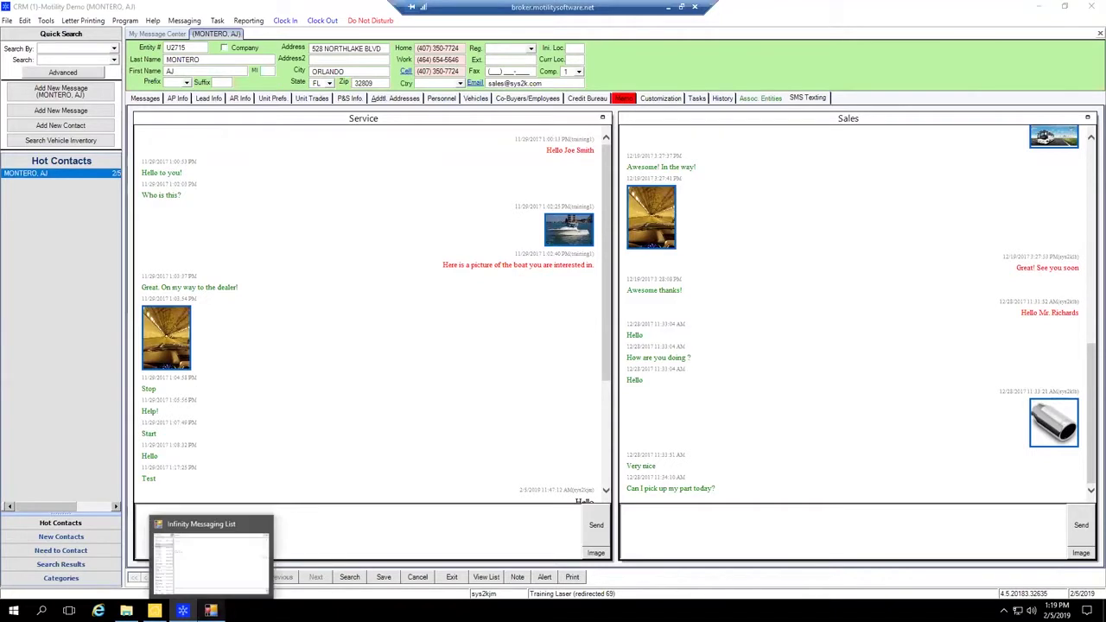
left_click(212, 557)
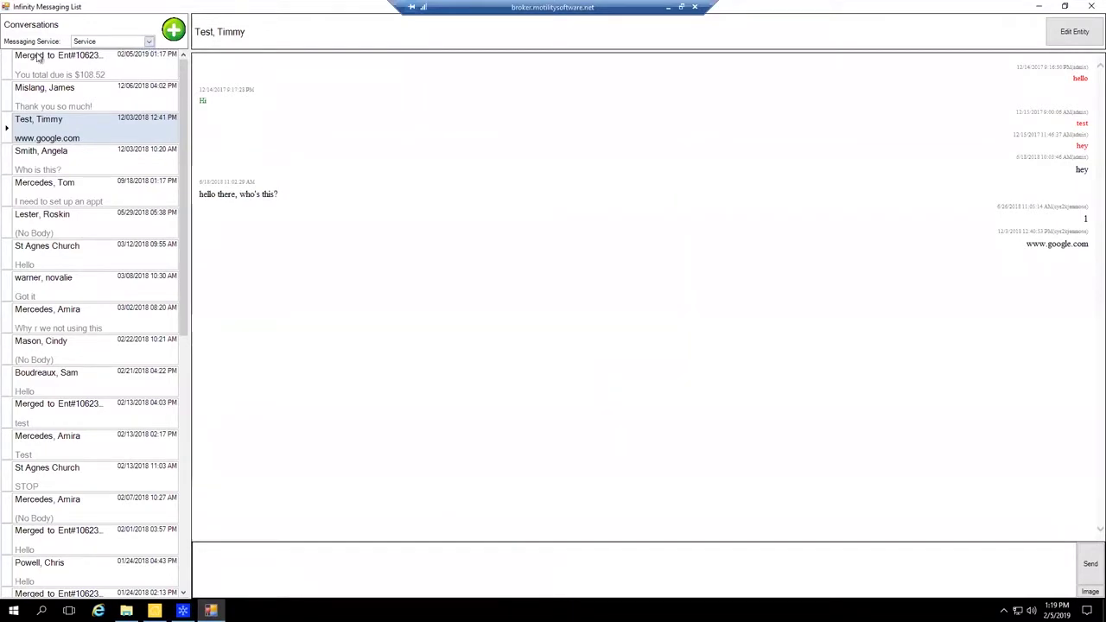
left_click(149, 42)
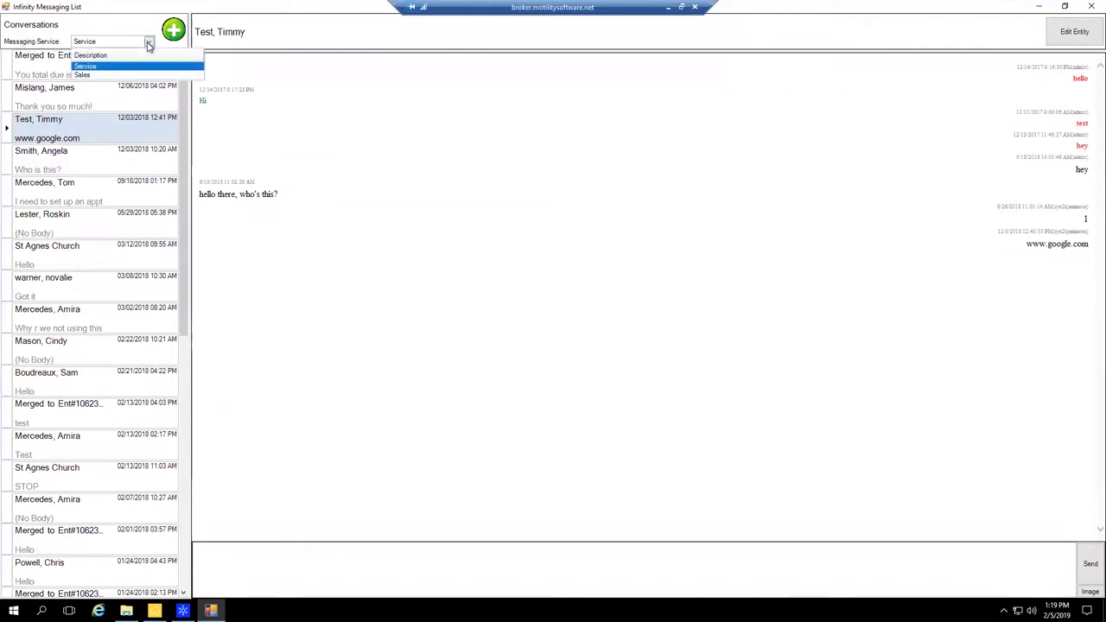
left_click(83, 76)
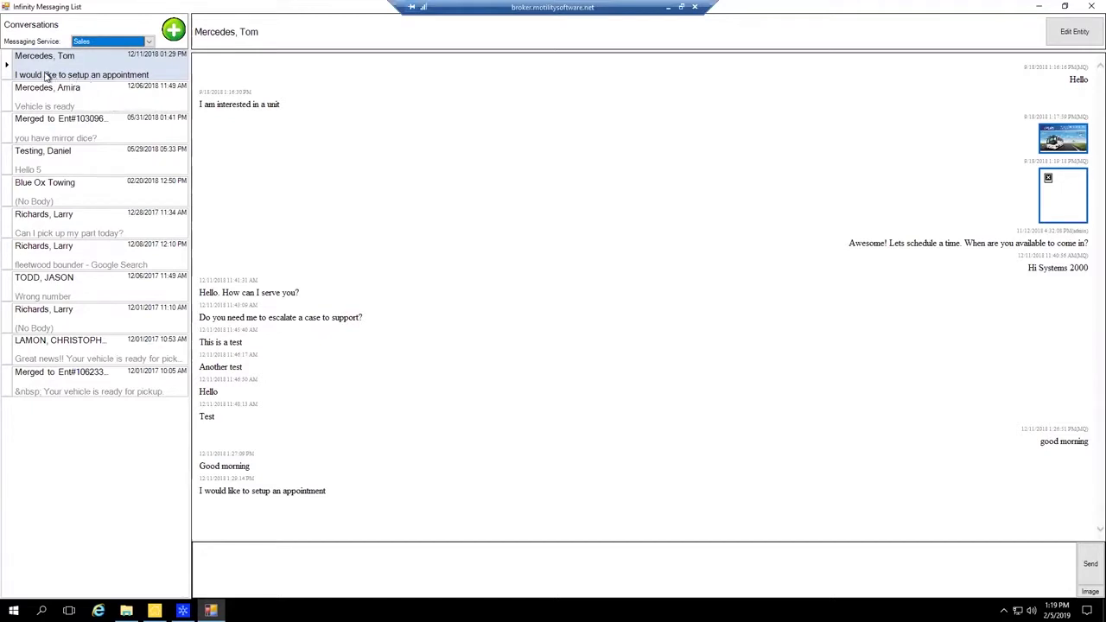
left_click(73, 76)
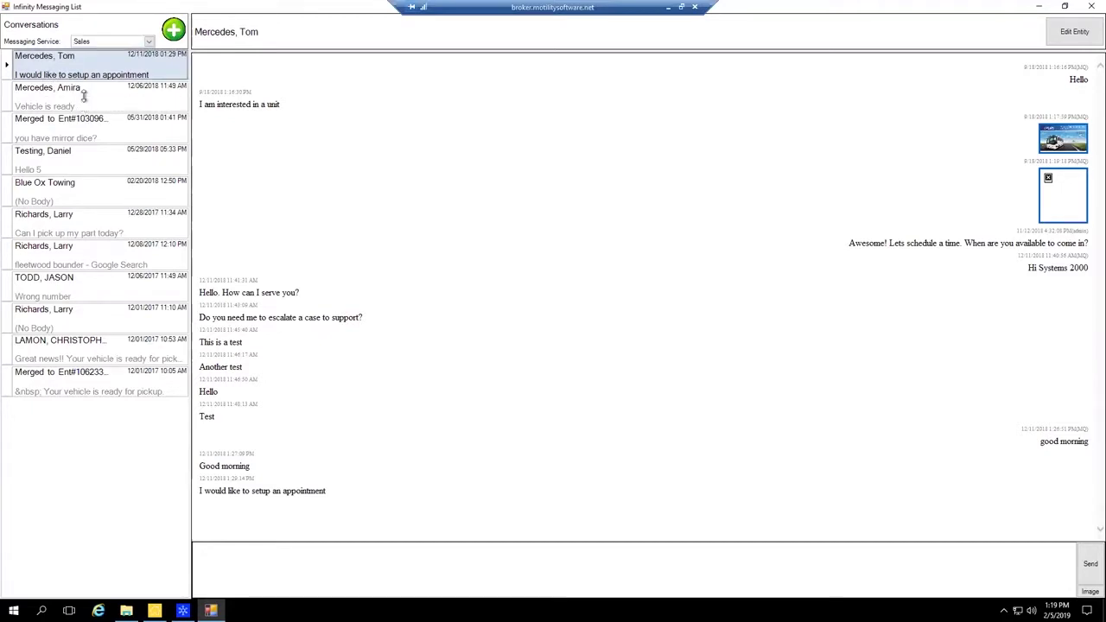
left_click(86, 95)
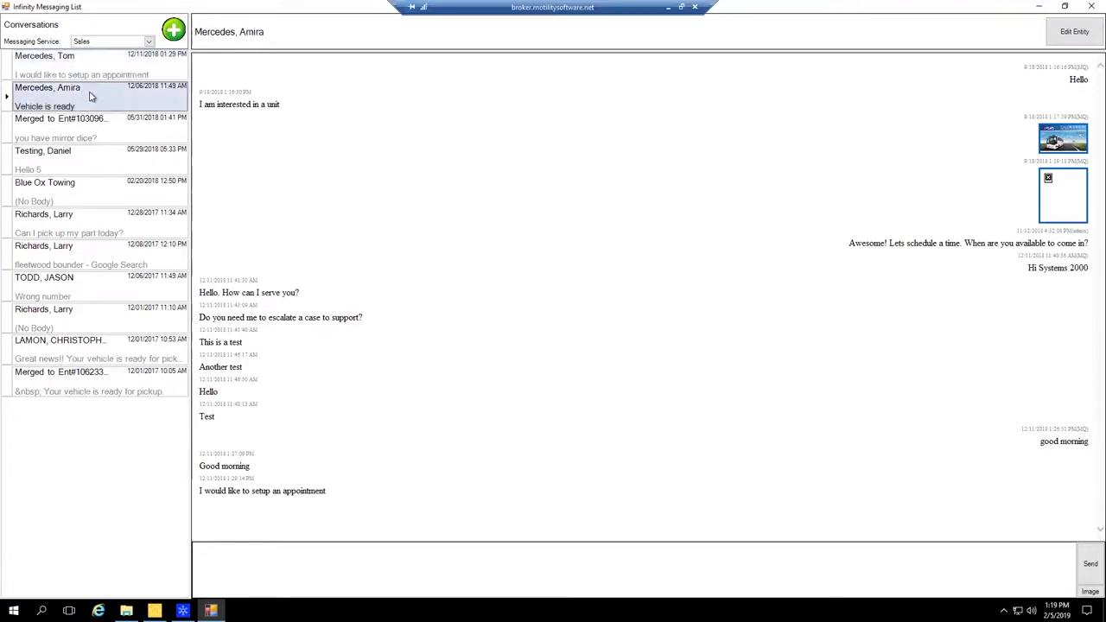
left_click(109, 138)
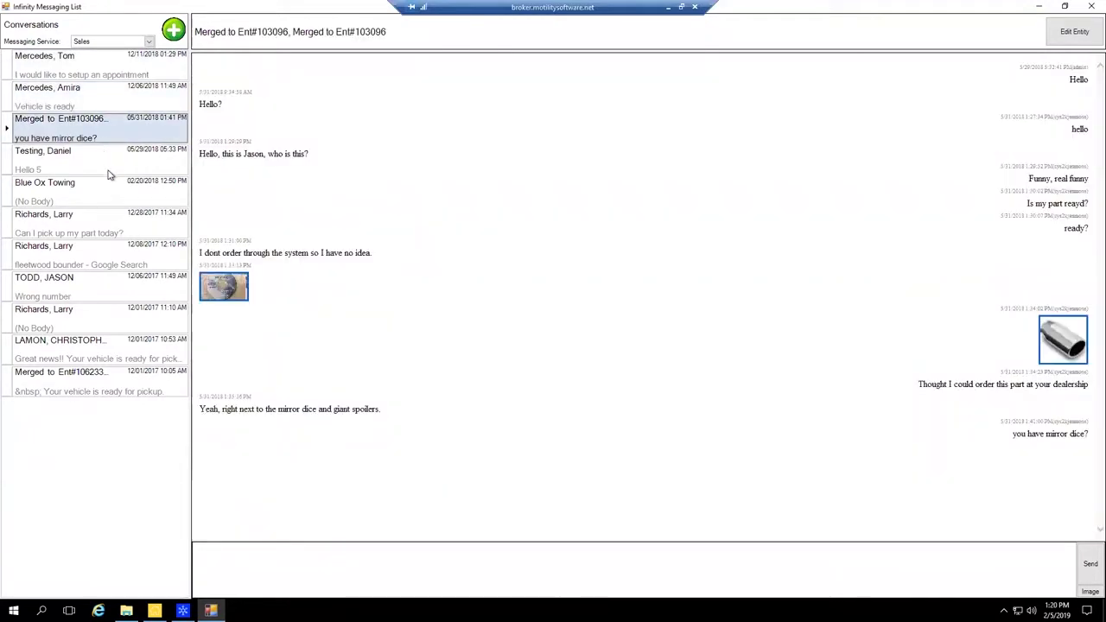
left_click(111, 161)
Show the Service conversations and start a new one with a customer found by last name in the entity search.
left_click(147, 41)
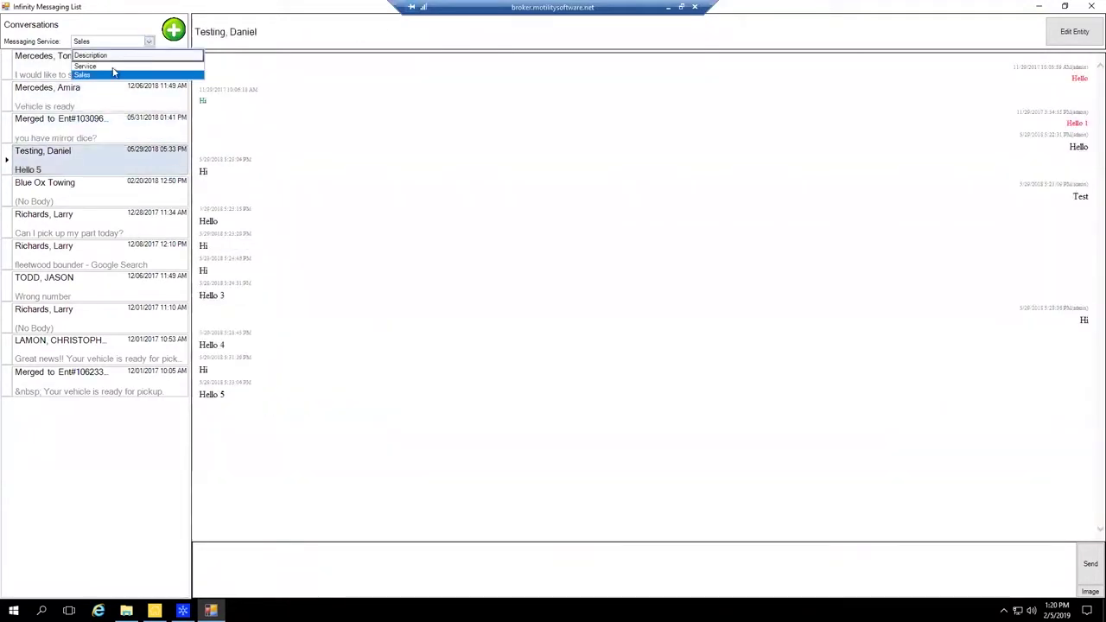
left_click(85, 65)
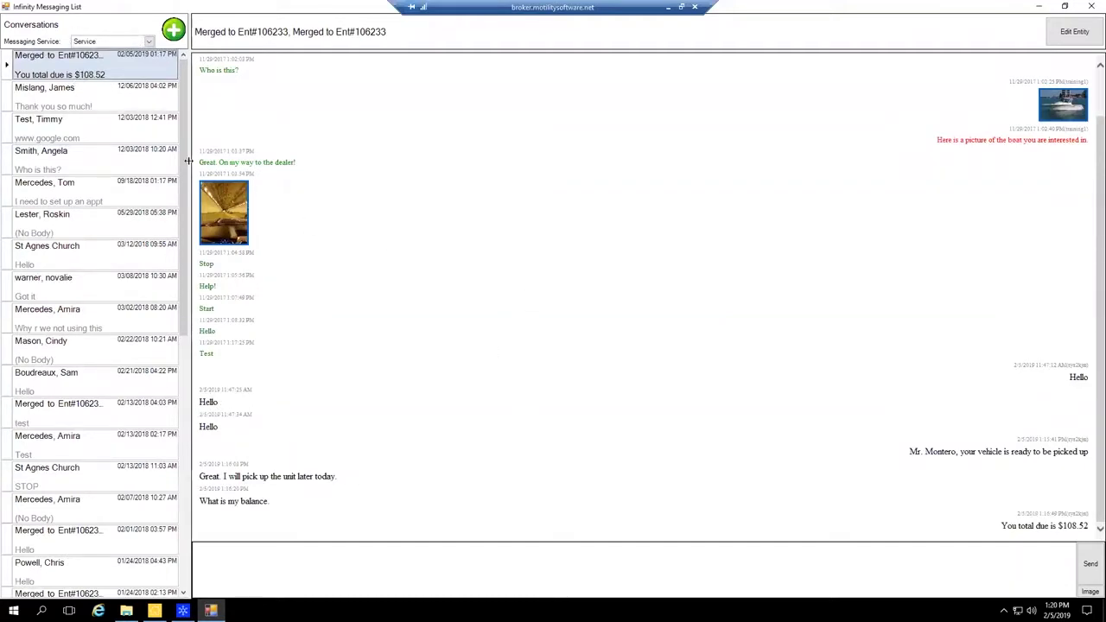
left_click(174, 32)
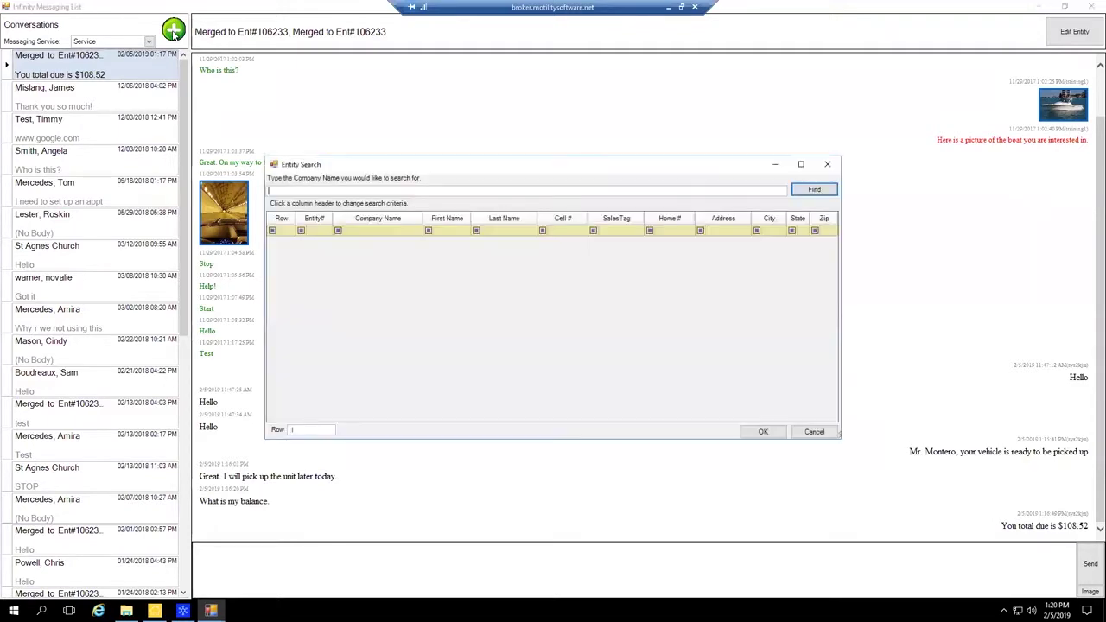
left_click(377, 217)
left_click(447, 218)
left_click(502, 218)
type("montero")
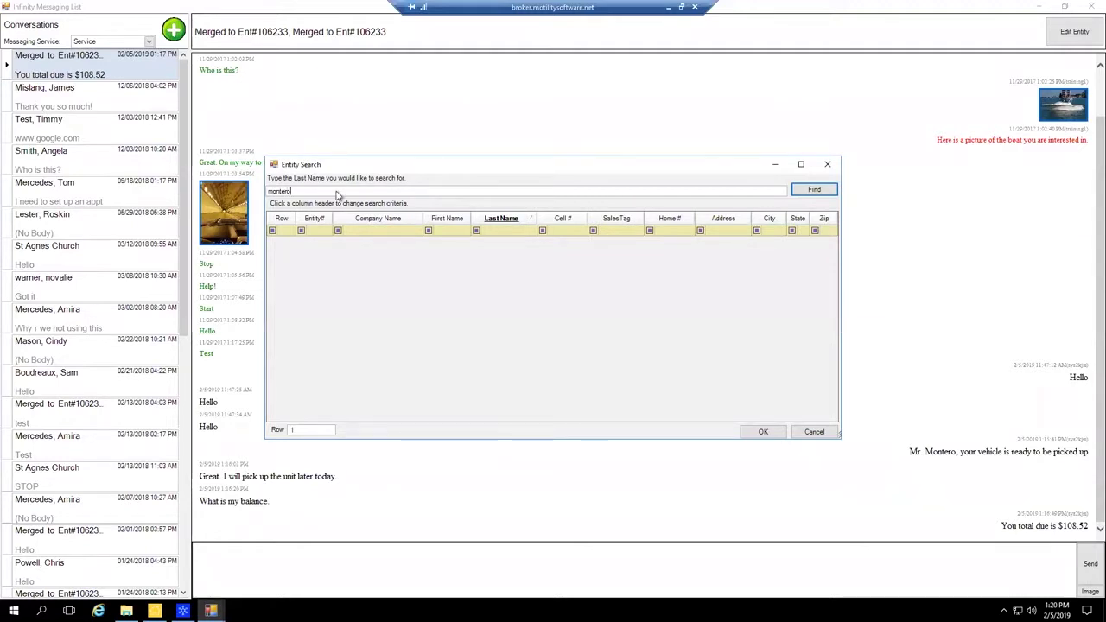
key("Return")
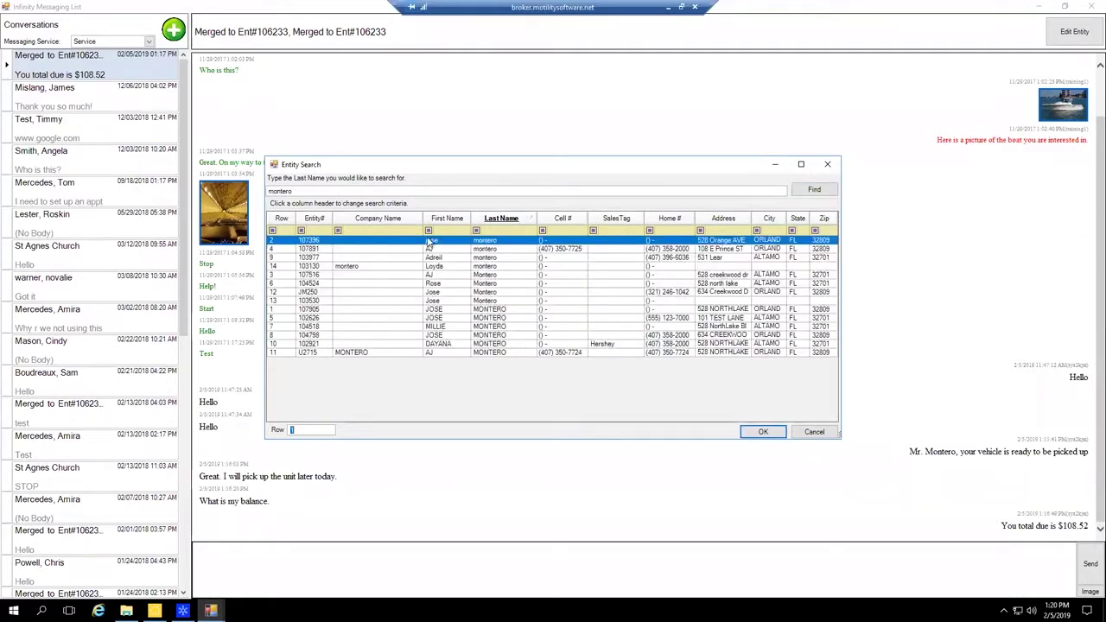
left_click(494, 251)
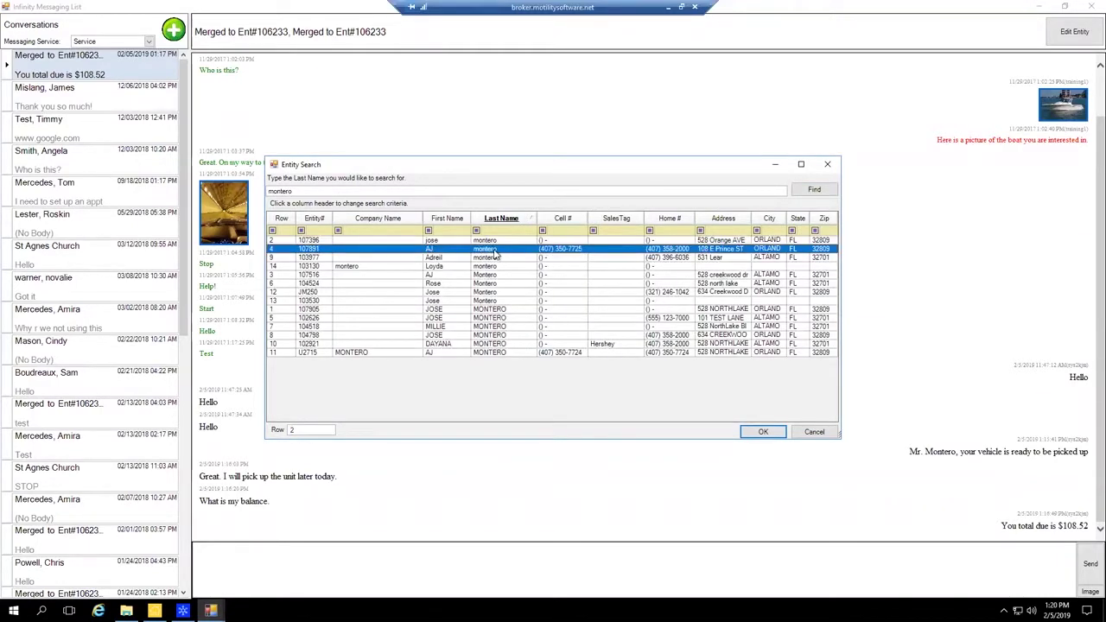
left_click(477, 319)
left_click(761, 434)
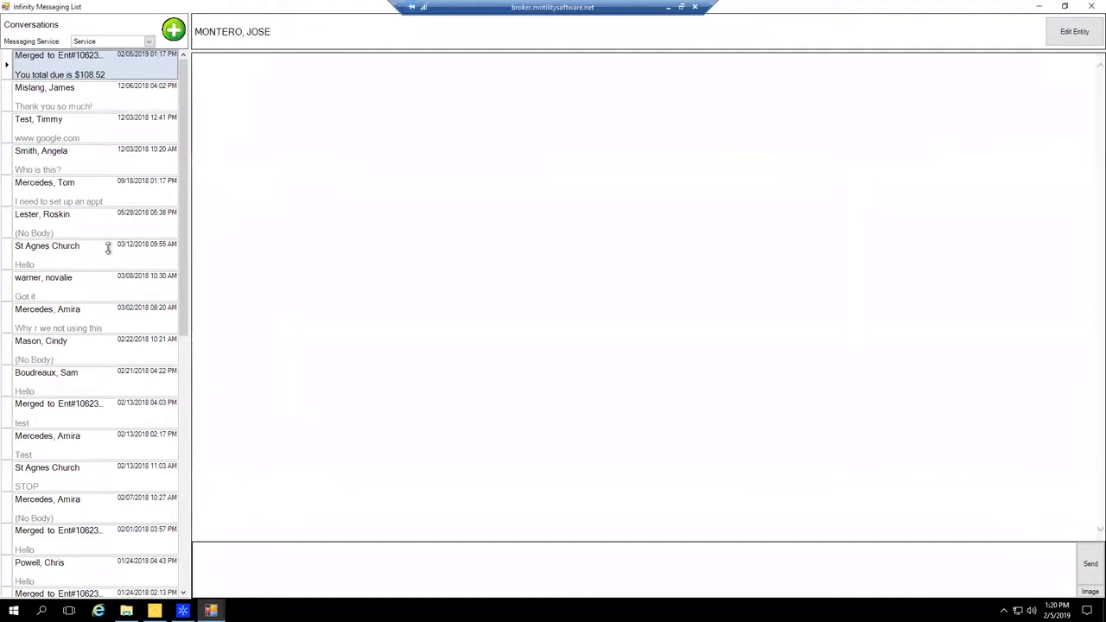
Try to send the message "Test Text" to the selected customer.
left_click(230, 561)
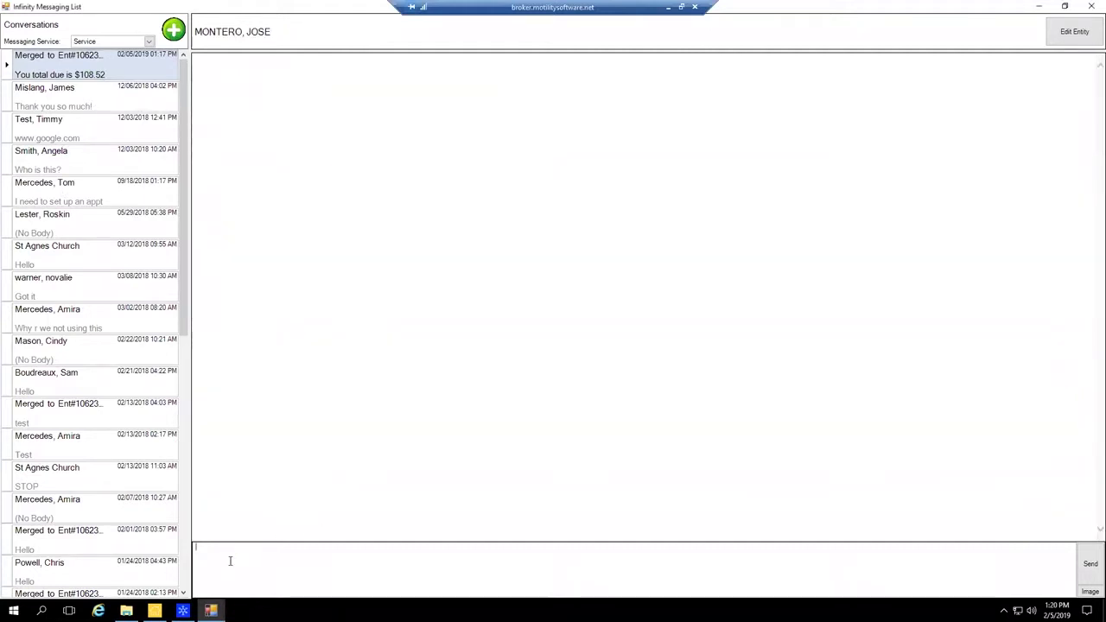
type("Test Text")
key("Return")
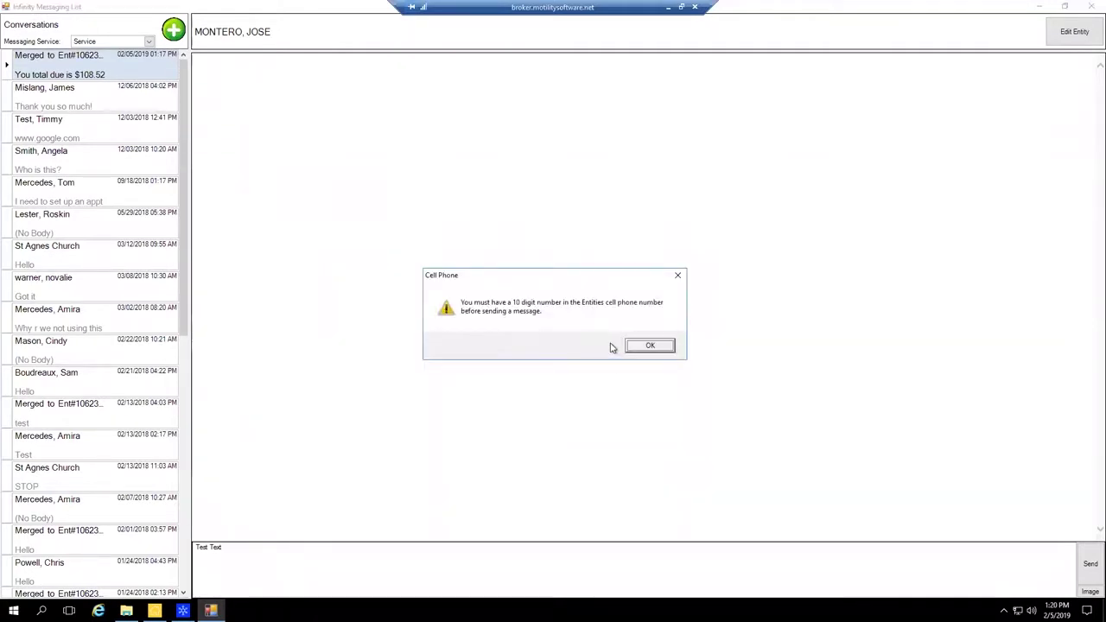
left_click(653, 345)
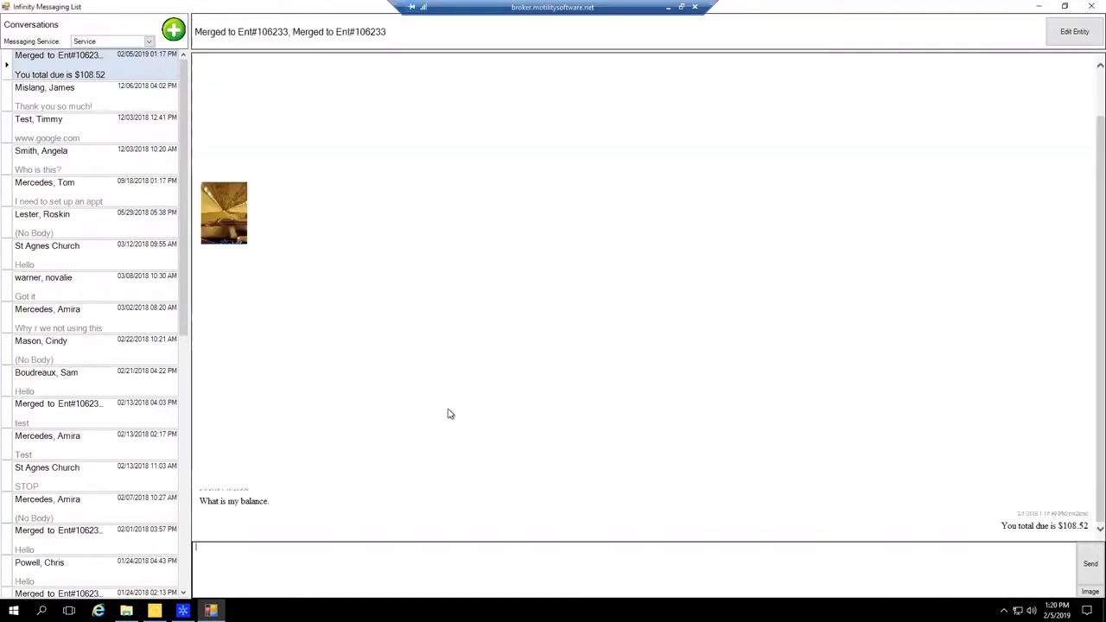
Search the entities by last name again and reopen a new Service conversation with the same customer.
left_click(90, 76)
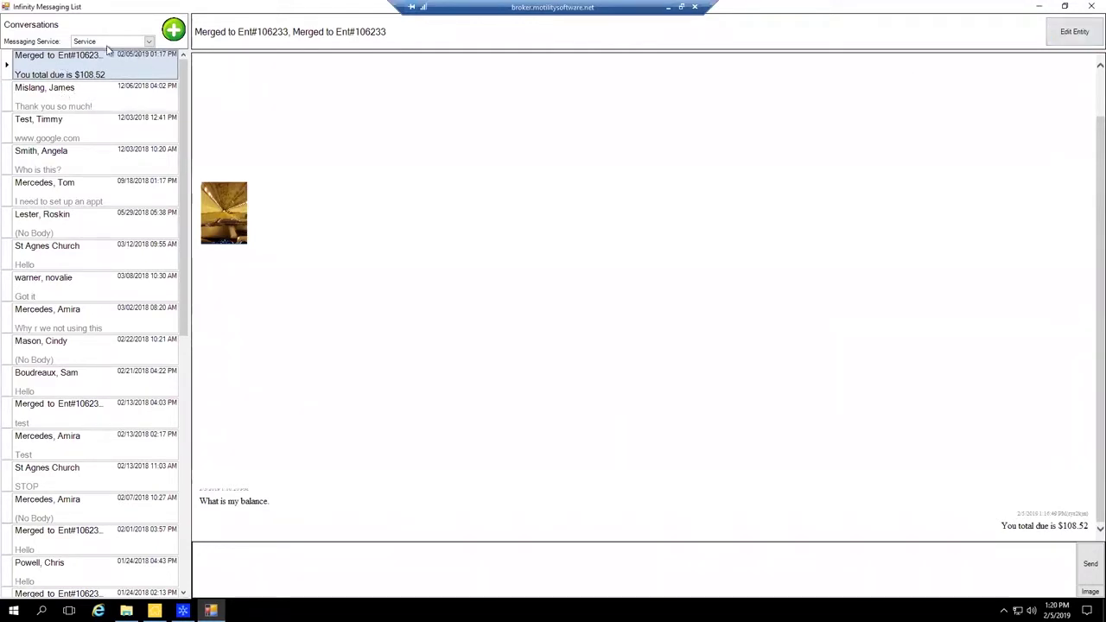
left_click(172, 31)
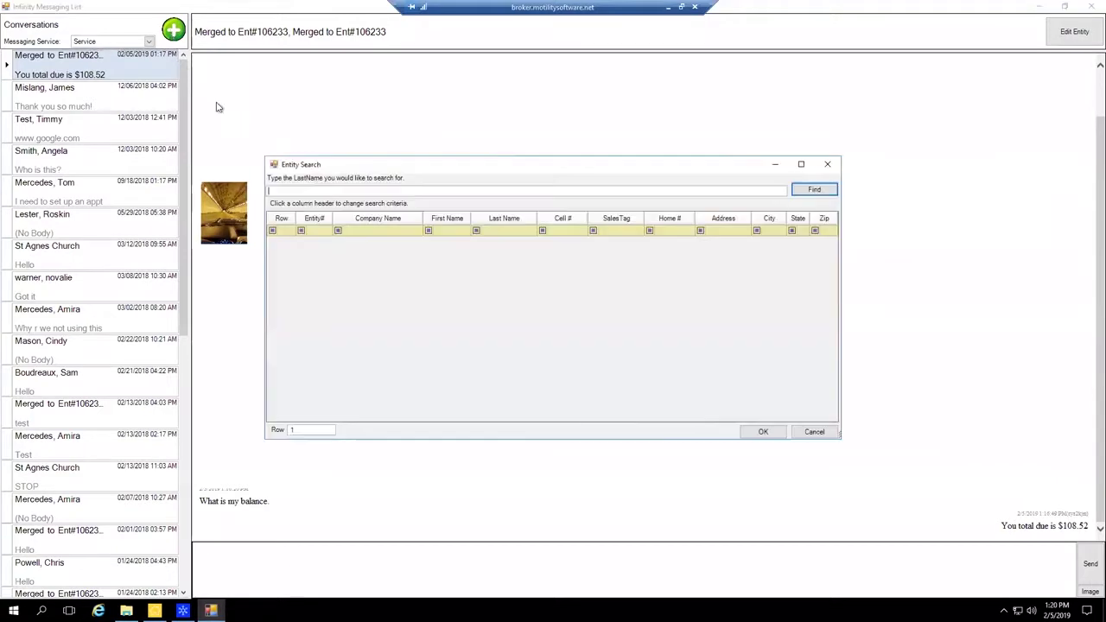
left_click(372, 218)
left_click(501, 218)
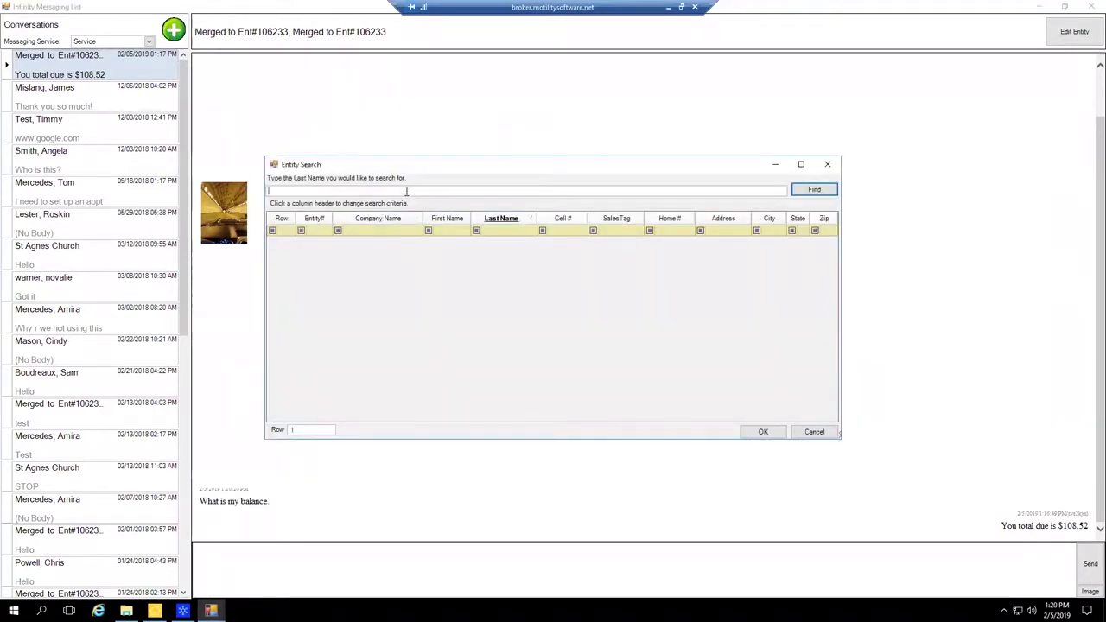
type("green")
left_click_drag(298, 191, 227, 184)
type("mp")
left_click(814, 190)
left_click(445, 310)
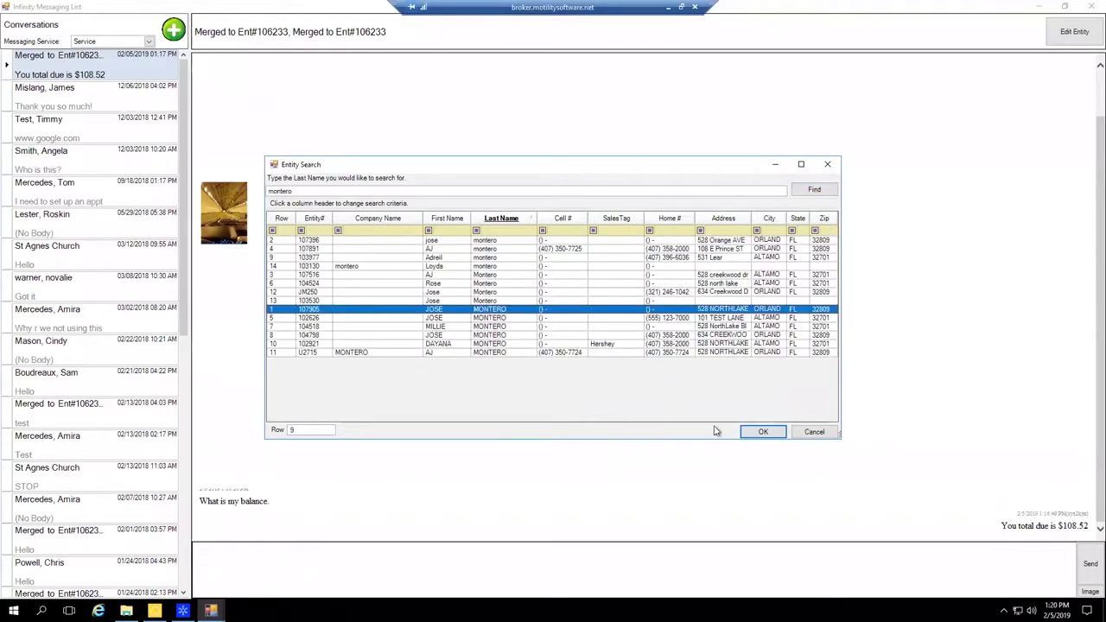
left_click(763, 431)
Open the customer's entity record for editing and view its cell phone field and lead information.
left_click(1076, 32)
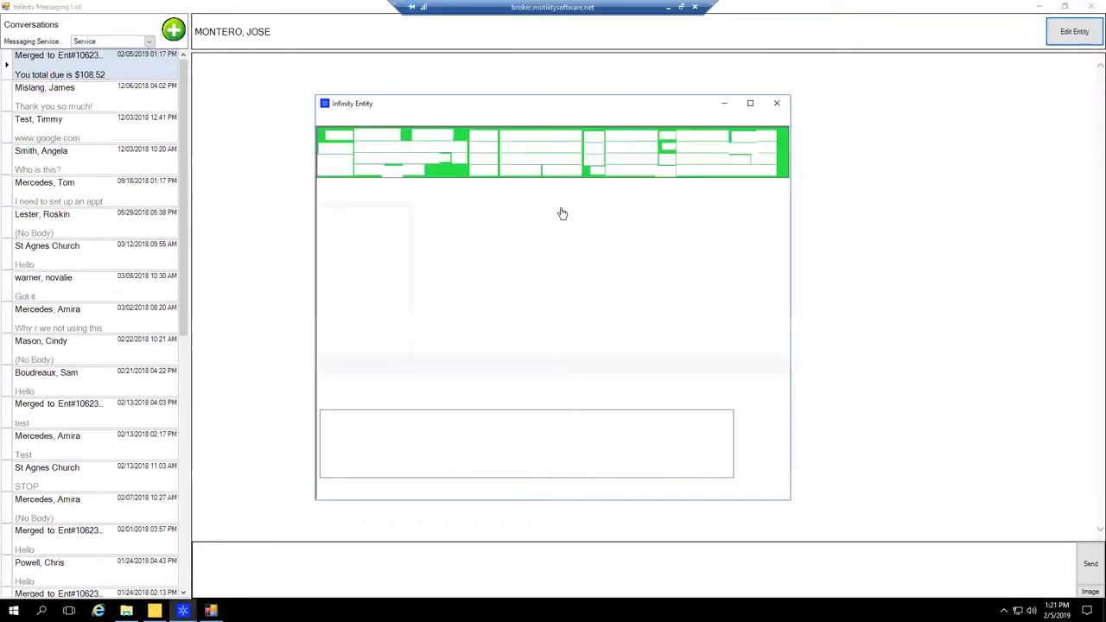
left_click(644, 158)
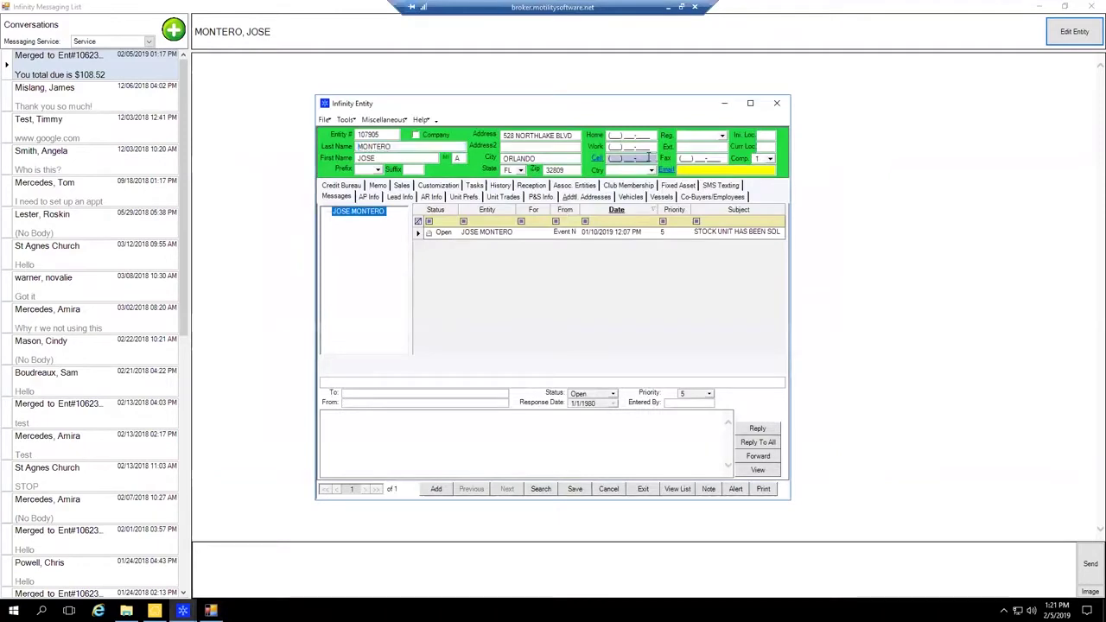
left_click(400, 197)
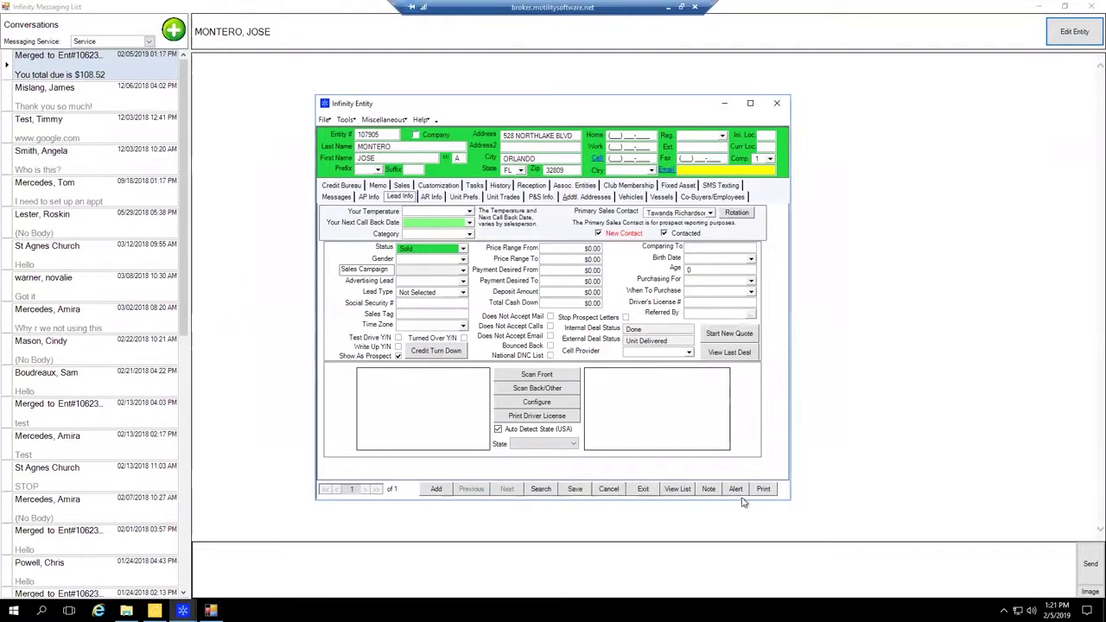
Exit the customer's entity record and switch the messaging service to Sales.
left_click(644, 489)
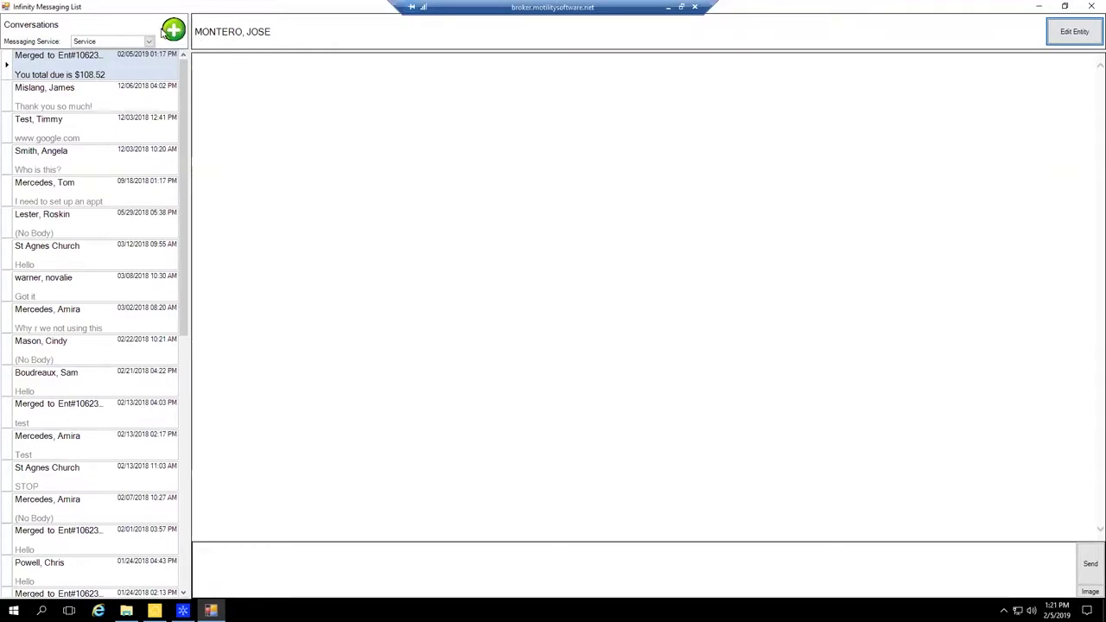
left_click(147, 42)
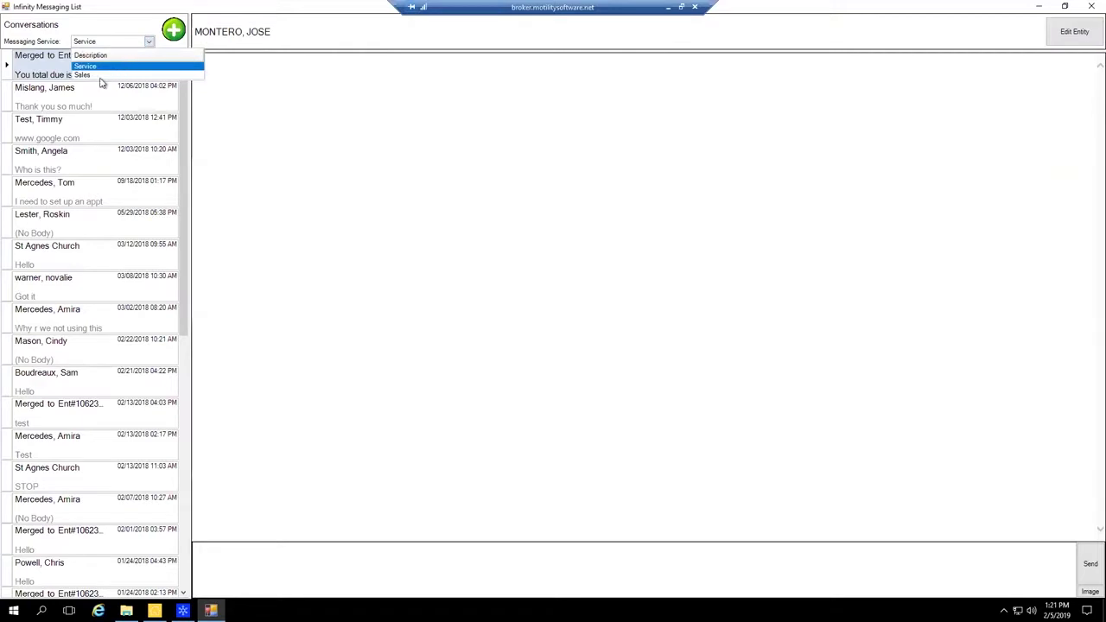
left_click(104, 75)
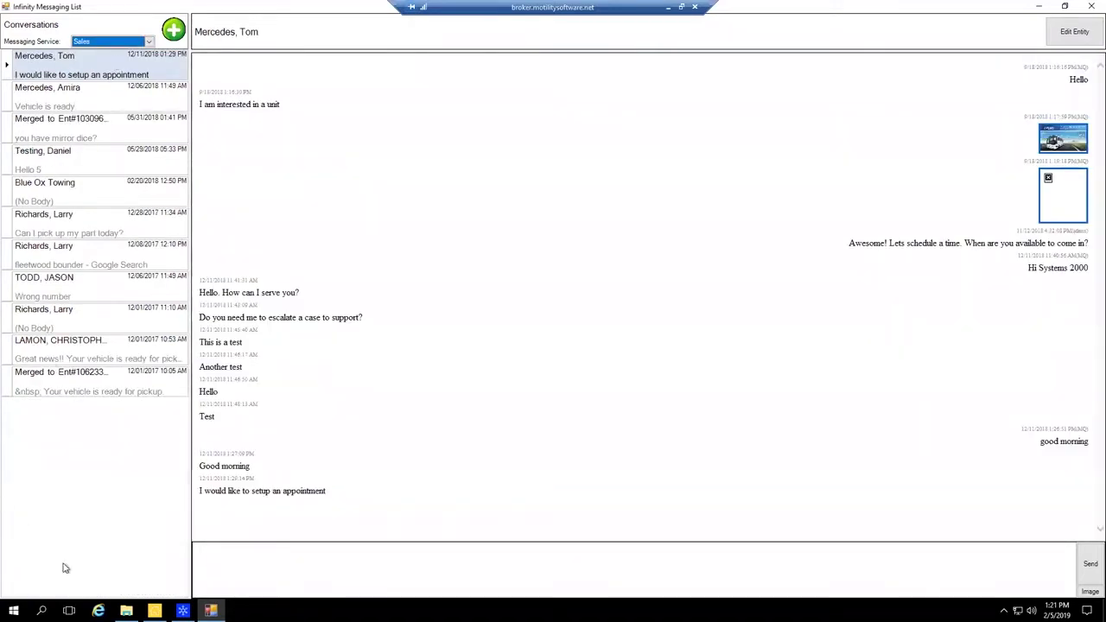
Check the CRM contact's SMS texting, return to the Infinity Messaging List and view the second through fourth Service conversations.
left_click(182, 610)
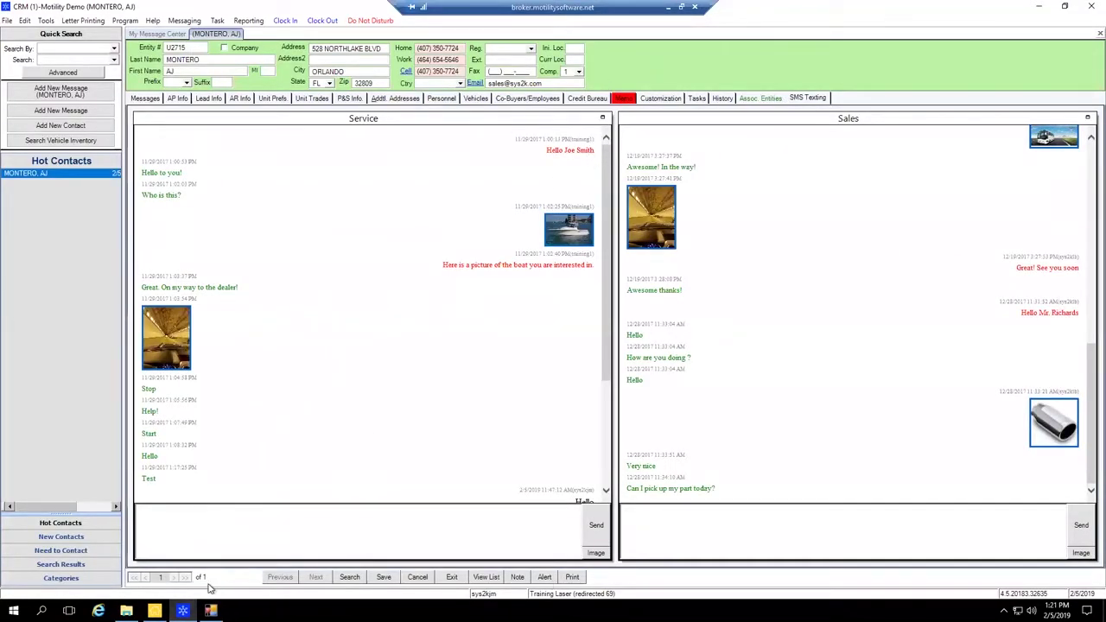
left_click(211, 610)
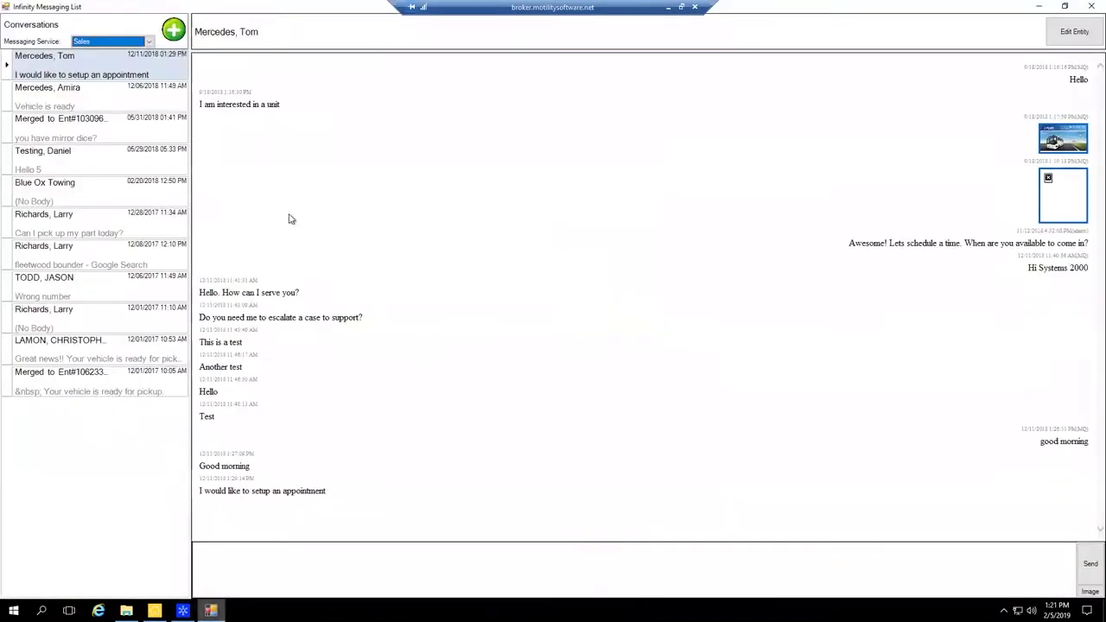
left_click(149, 42)
left_click(116, 70)
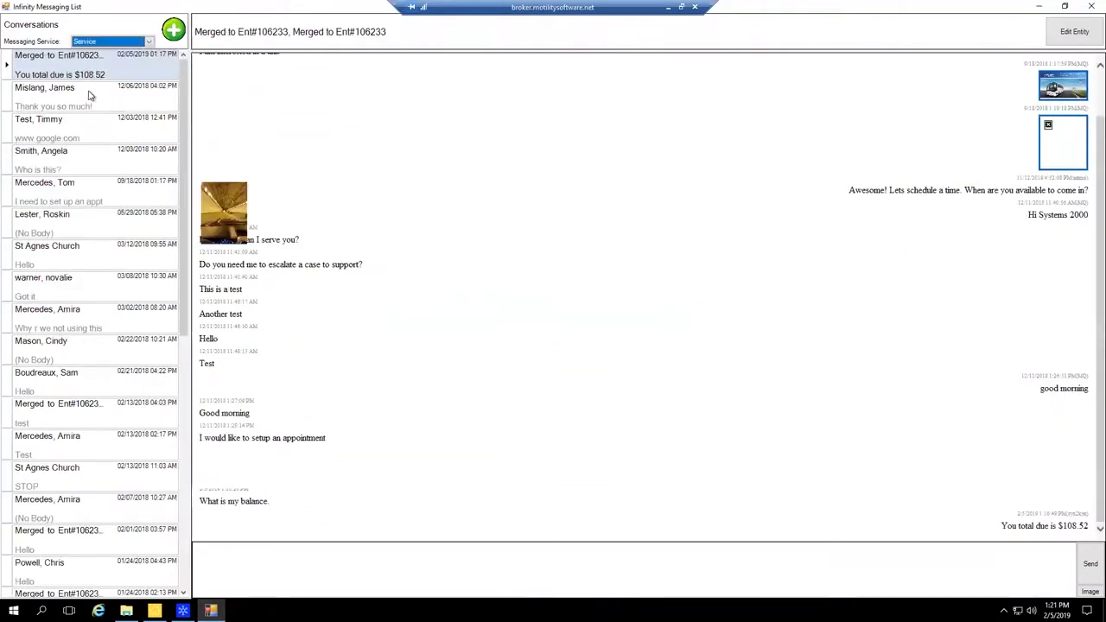
left_click(74, 106)
left_click(76, 138)
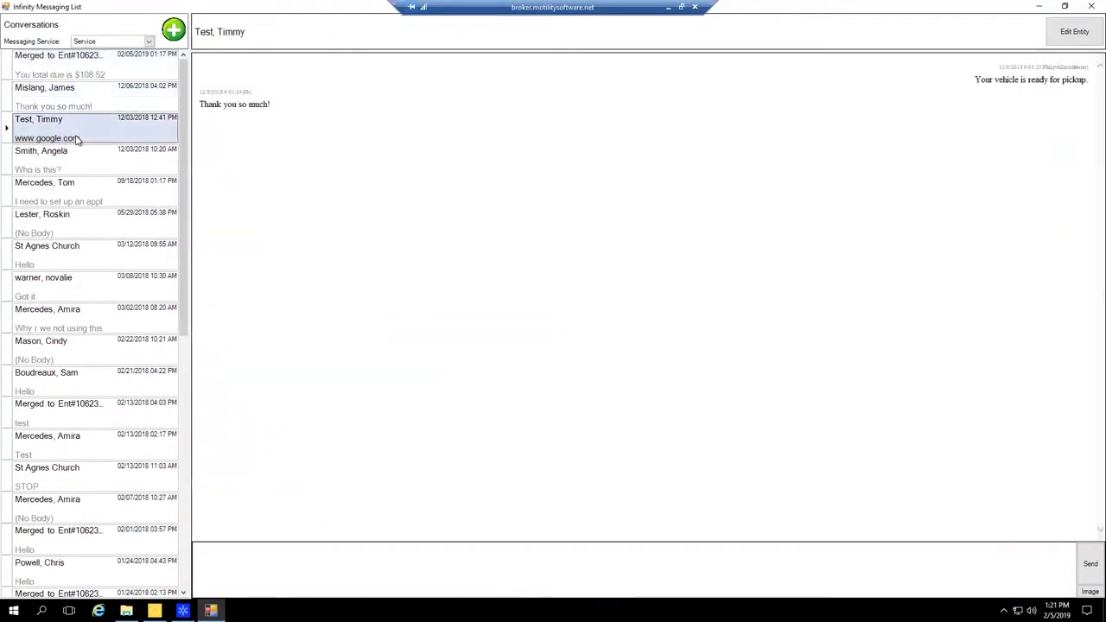
left_click(91, 171)
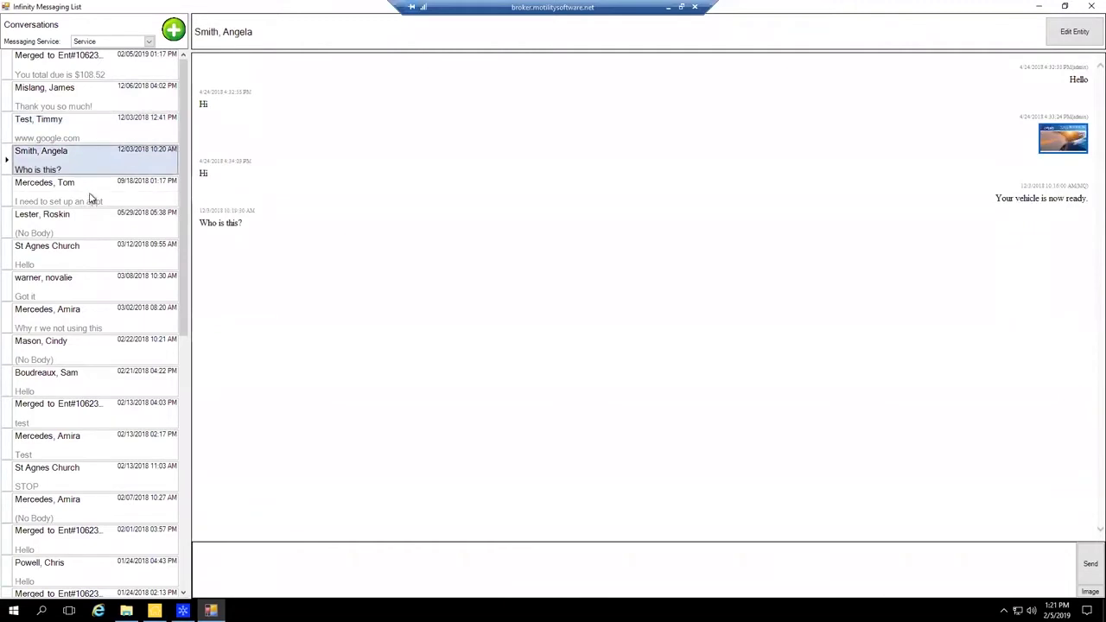
Show the Sales conversations and view the second through eighth threads in the list one after another.
left_click(149, 41)
left_click(86, 75)
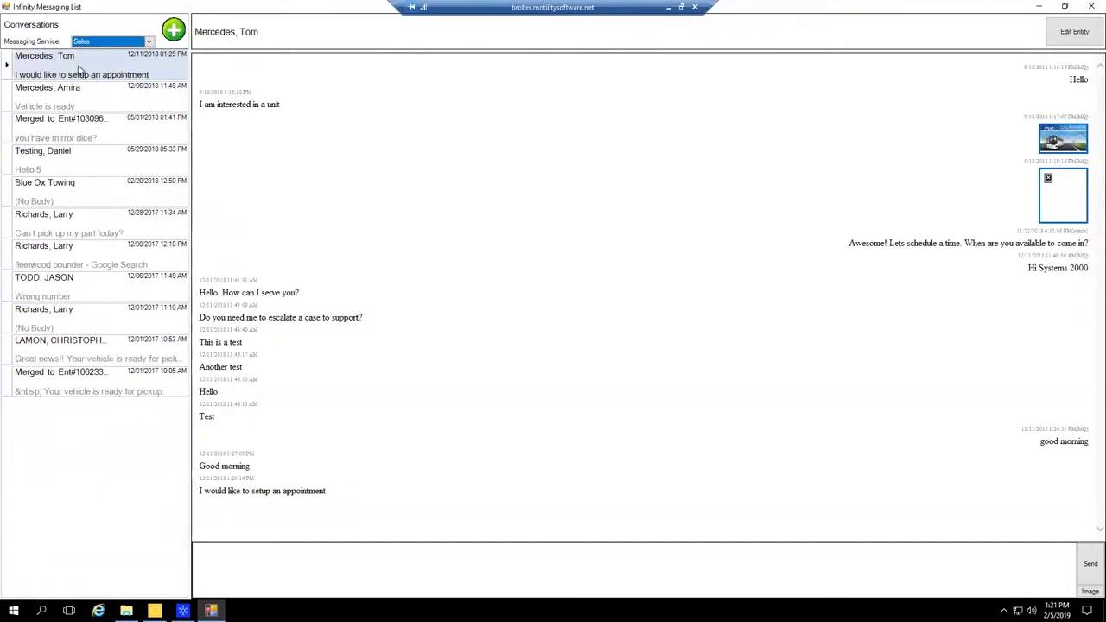
left_click(81, 102)
left_click(78, 141)
left_click(80, 166)
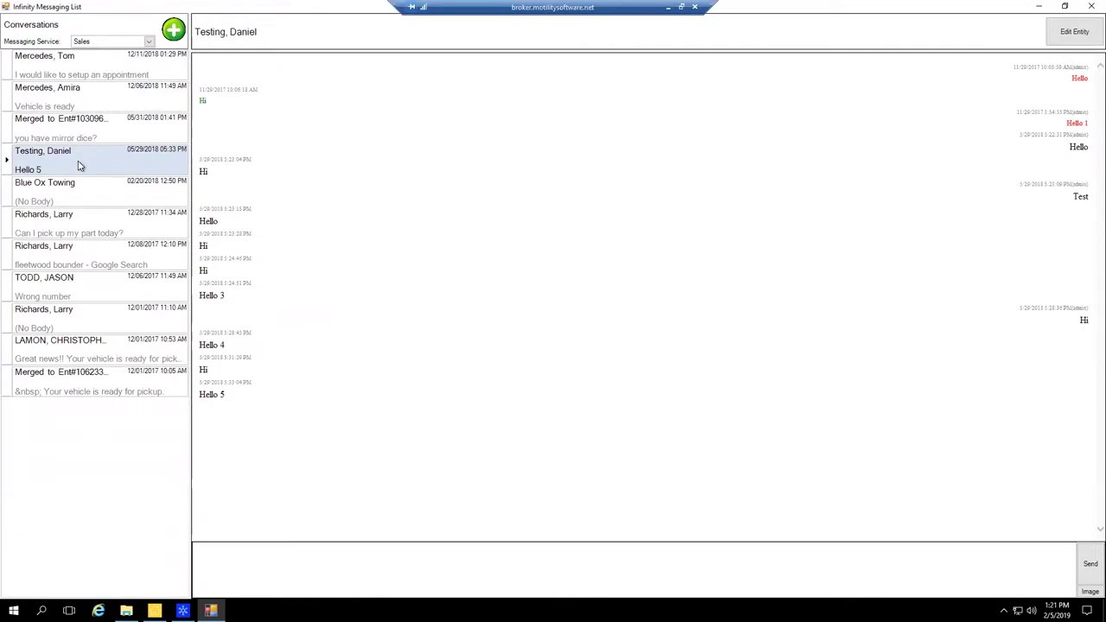
left_click(66, 200)
left_click(82, 235)
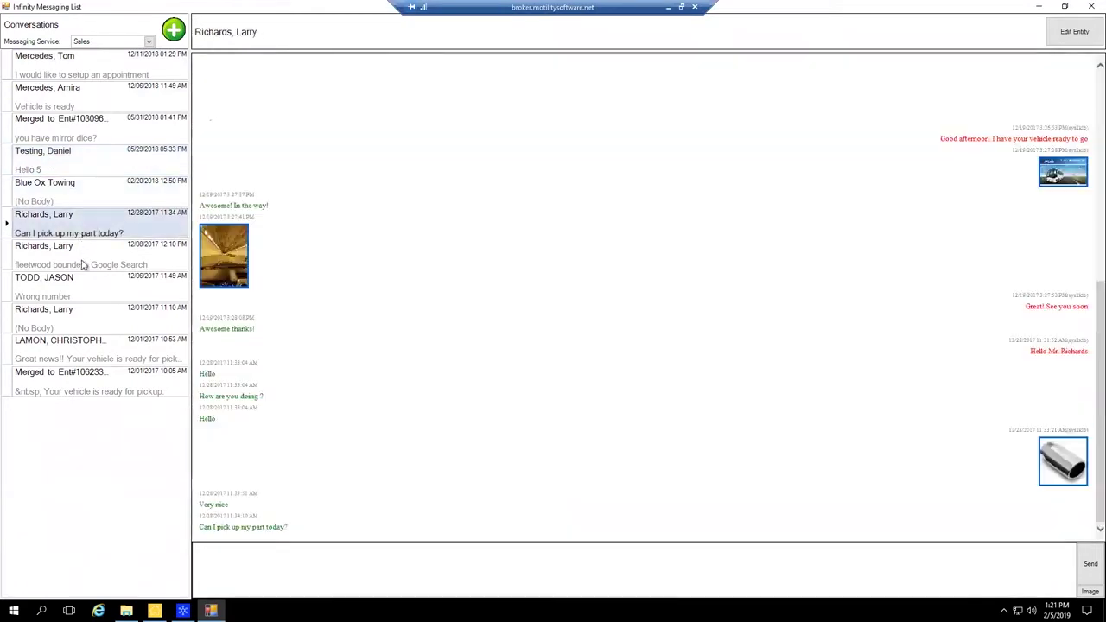
left_click(84, 265)
left_click(115, 297)
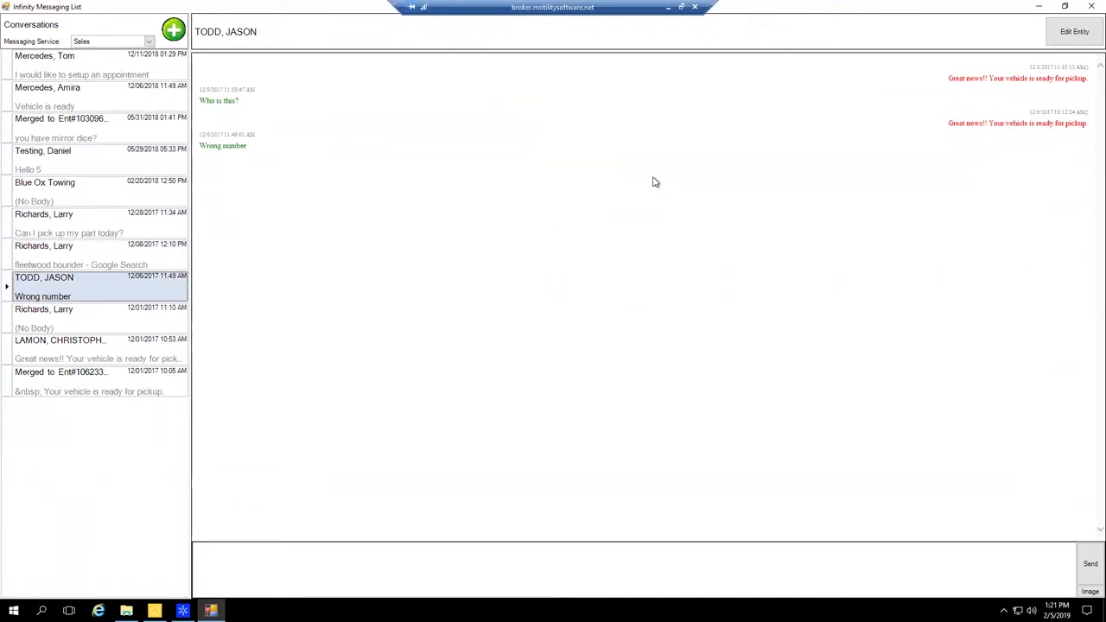
Close the Infinity Messaging List and view the contact's lead information in CRM.
left_click(1089, 7)
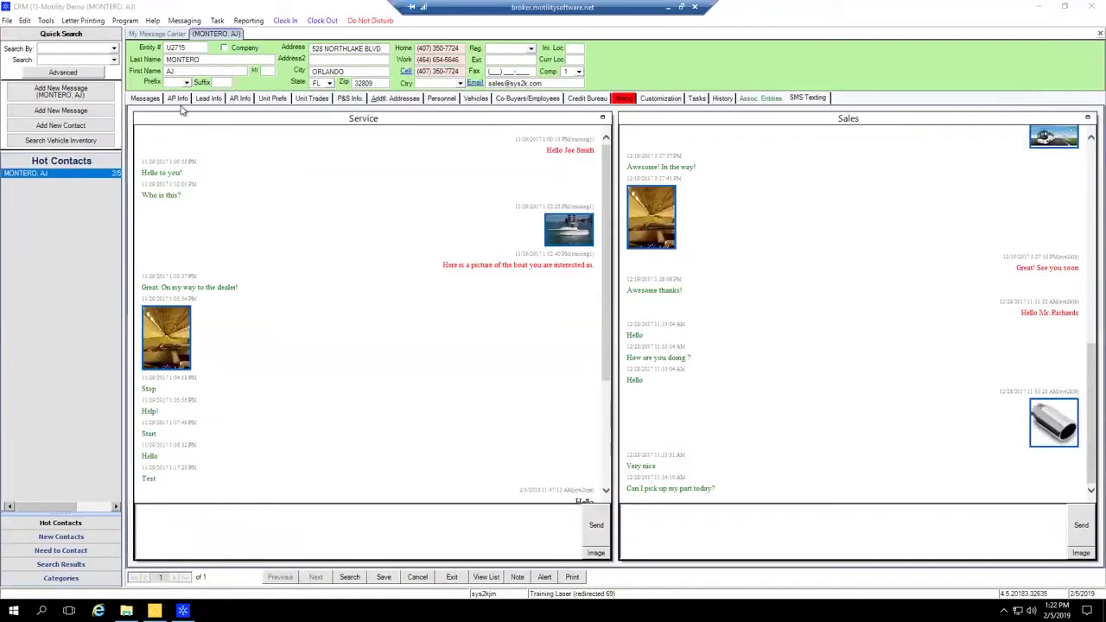
left_click(239, 101)
left_click(208, 100)
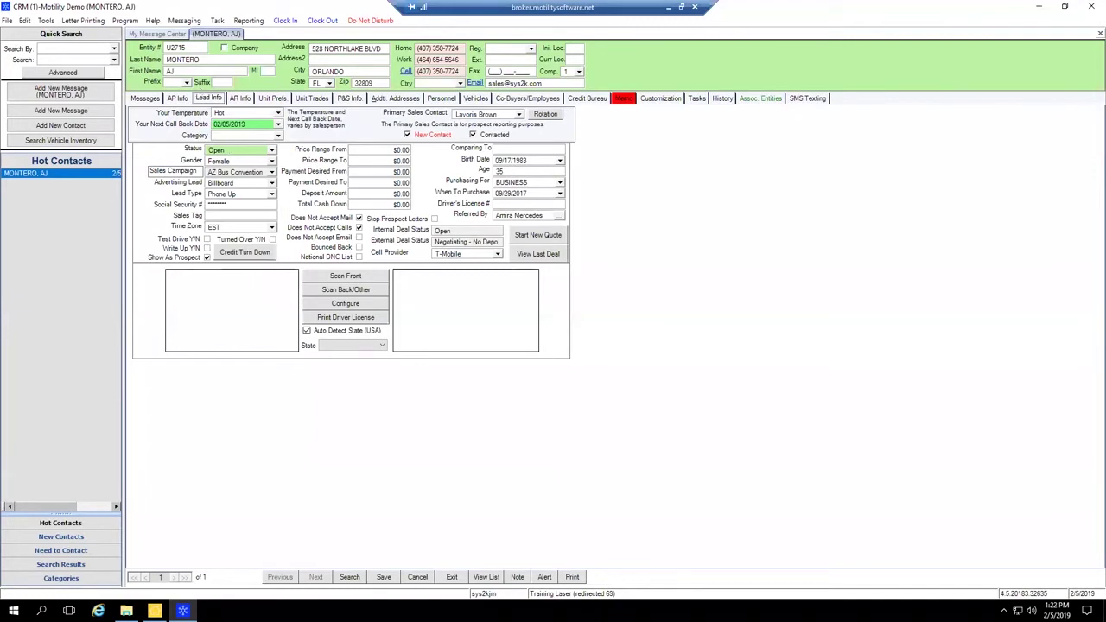
Minimize the CRM and Infinity Main Menu windows to show the remote desktop.
mouse_move(183, 610)
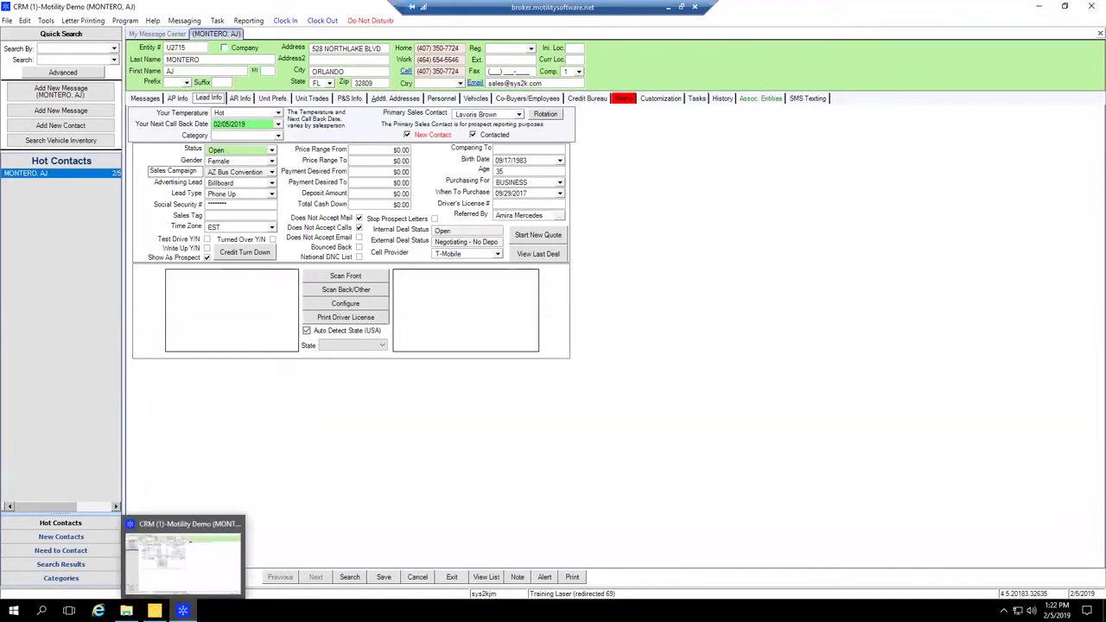
left_click(1039, 8)
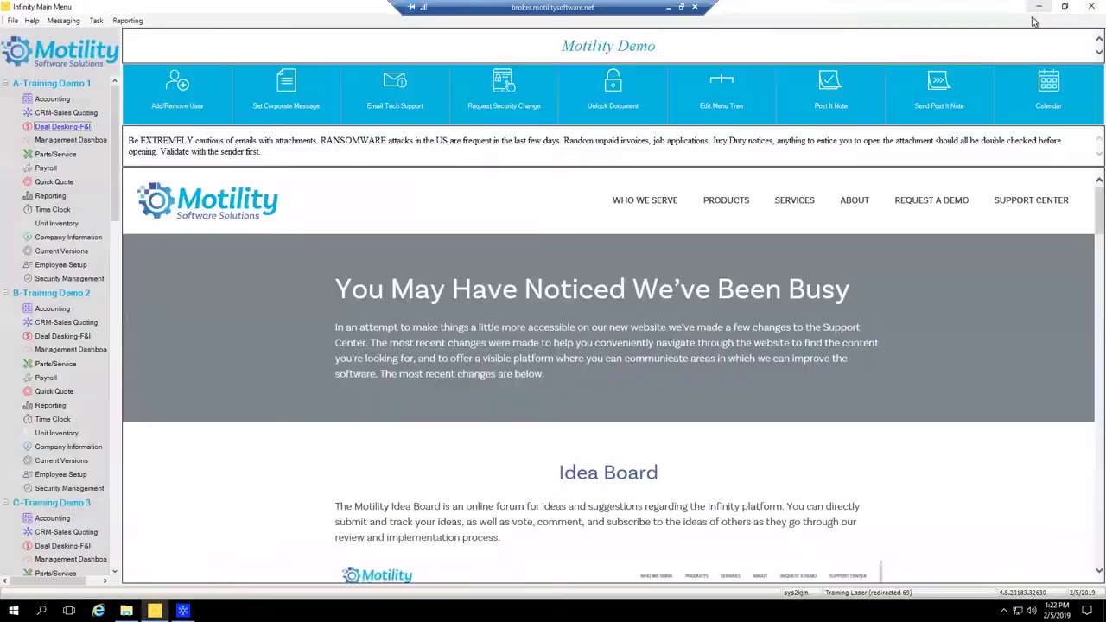
left_click(1039, 7)
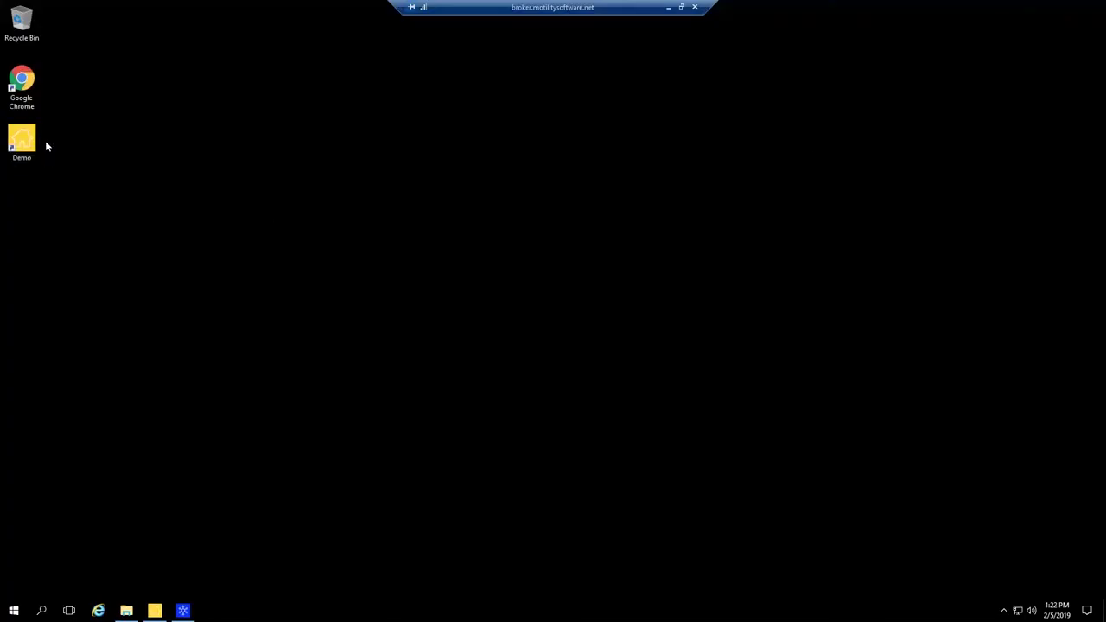